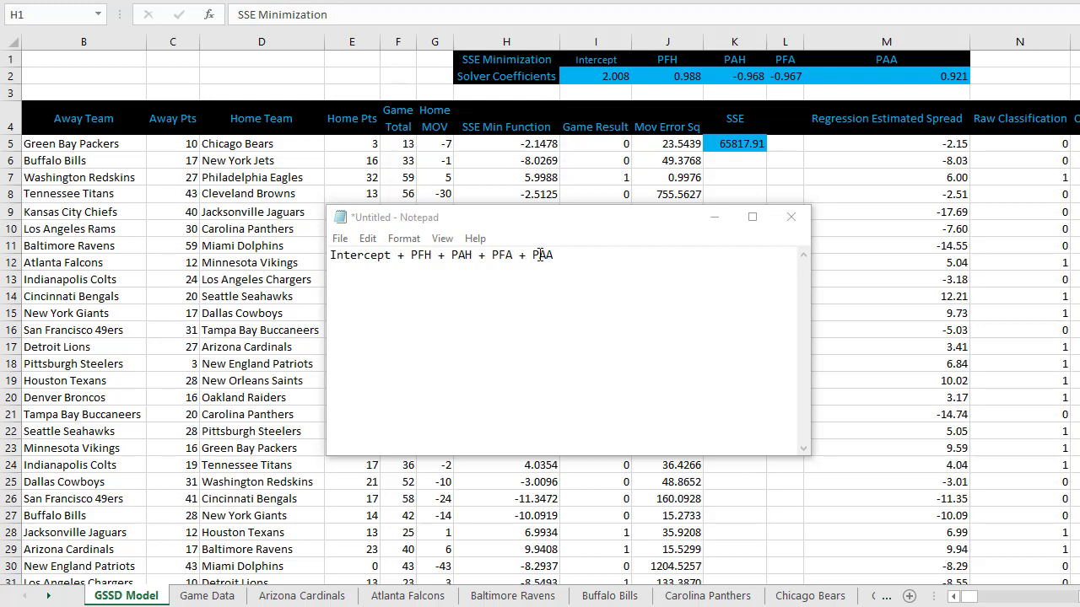
{"action": "left_click", "coordinate": [713, 217]}
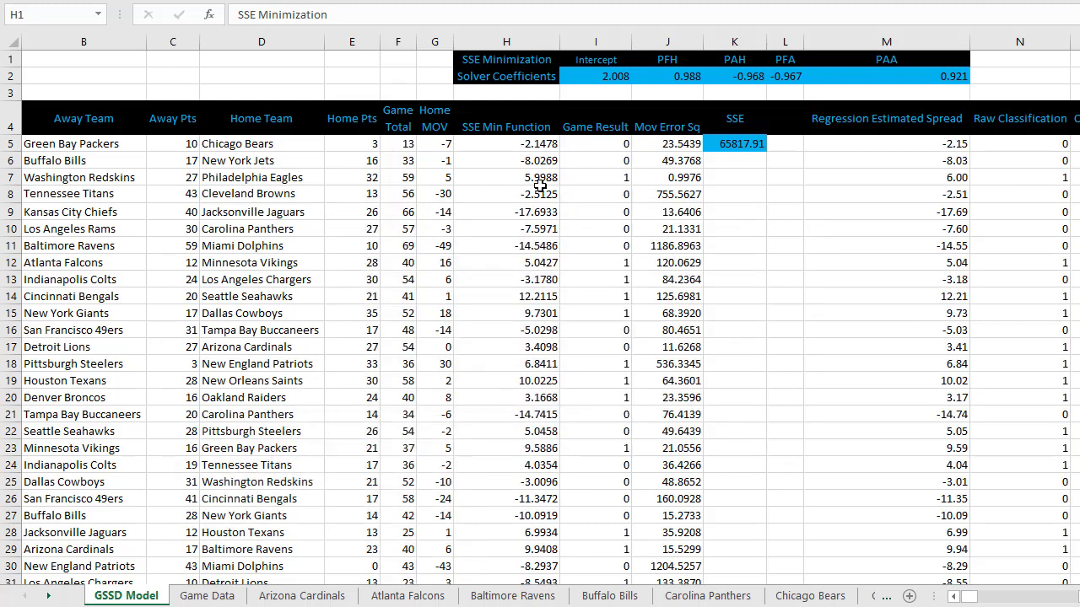
{"action": "left_click", "coordinate": [490, 148]}
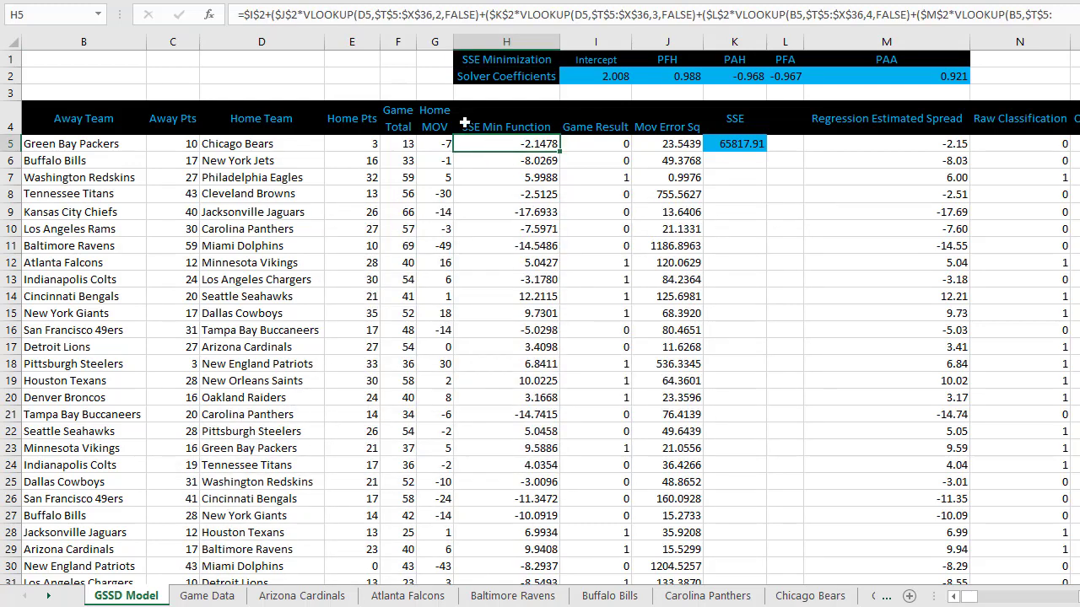
{"action": "double_click", "coordinate": [487, 145]}
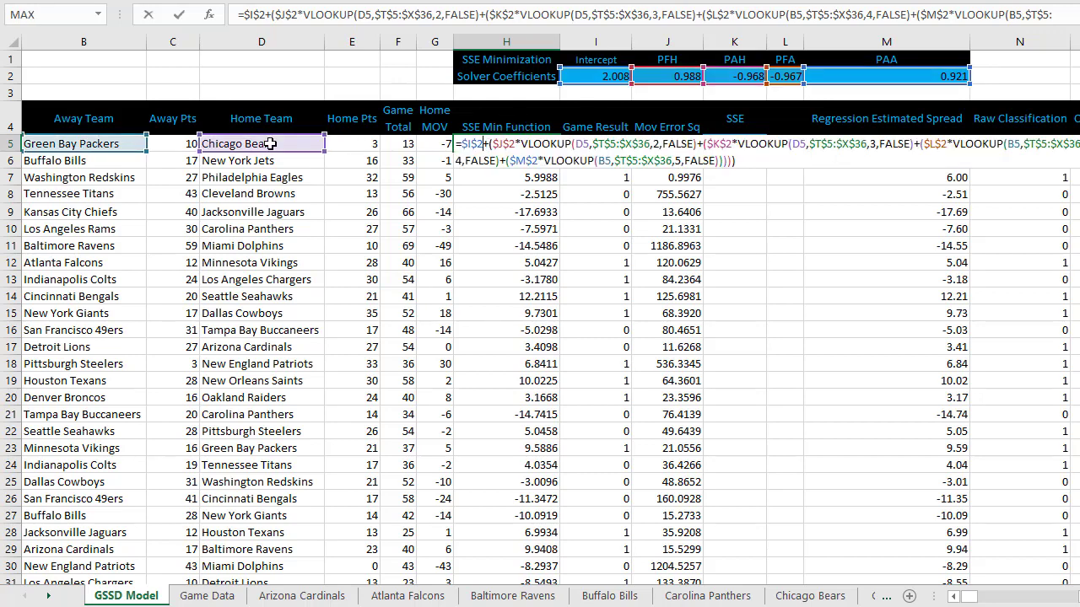
{"action": "left_click_drag", "start_coordinate": [967, 598], "coordinate": [979, 598]}
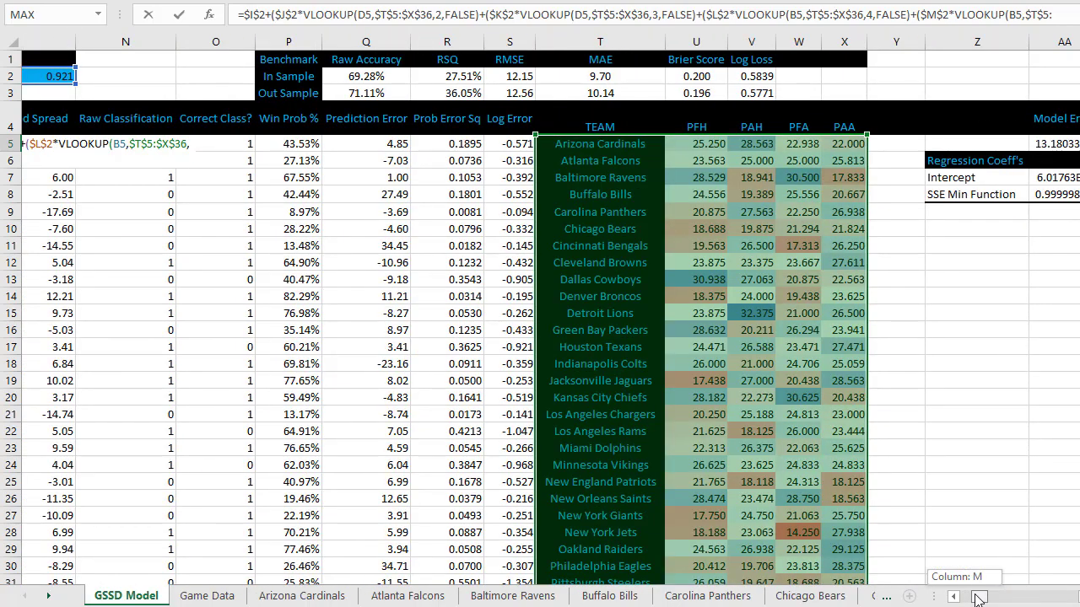
{"action": "key", "text": "Return"}
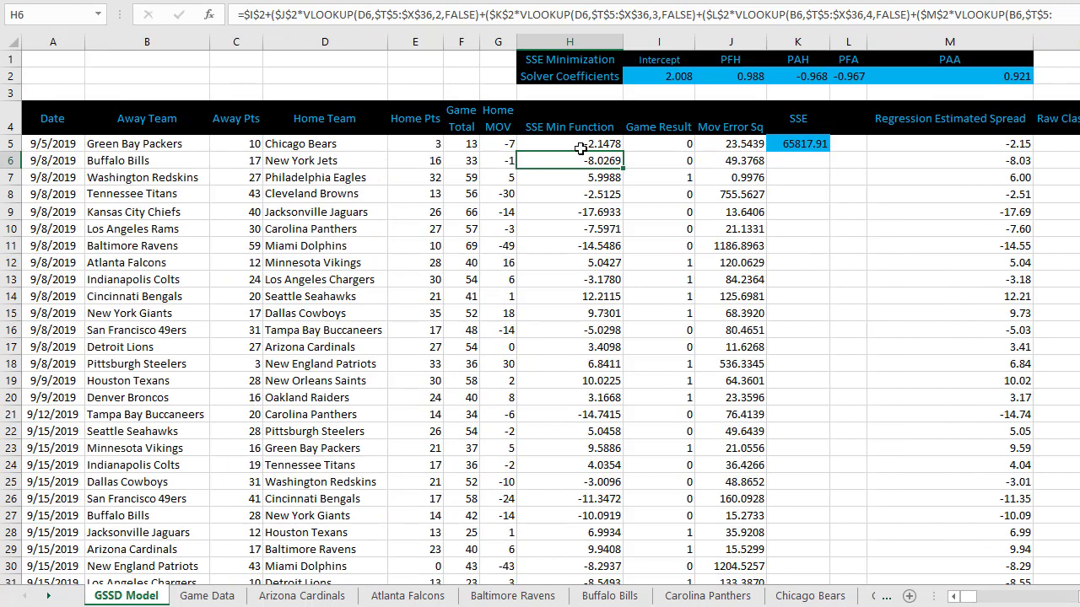
{"action": "left_click", "coordinate": [580, 148]}
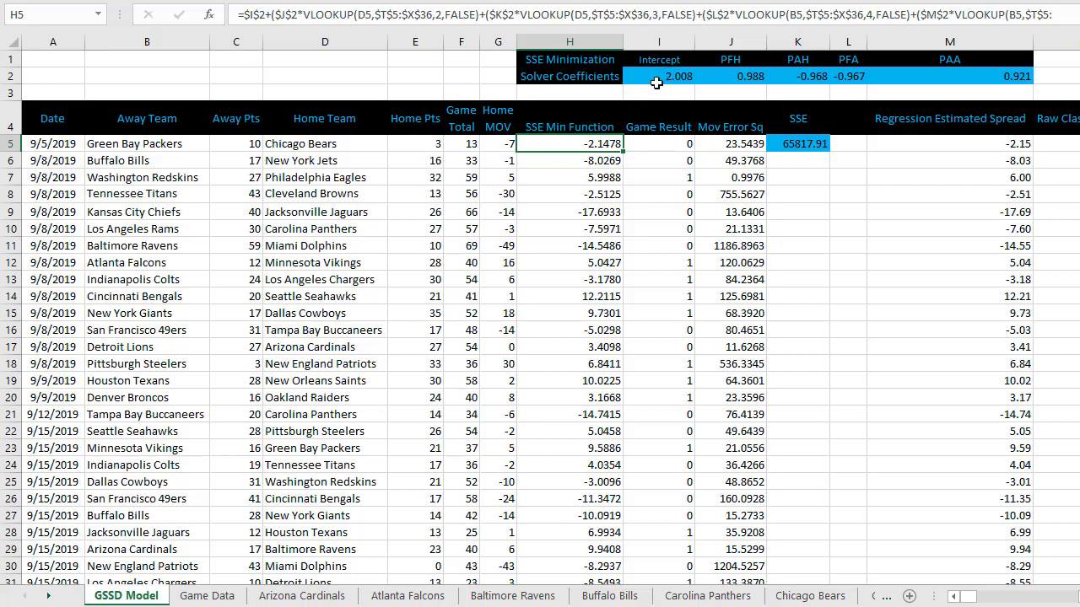
{"action": "left_click_drag", "start_coordinate": [656, 79], "coordinate": [923, 71]}
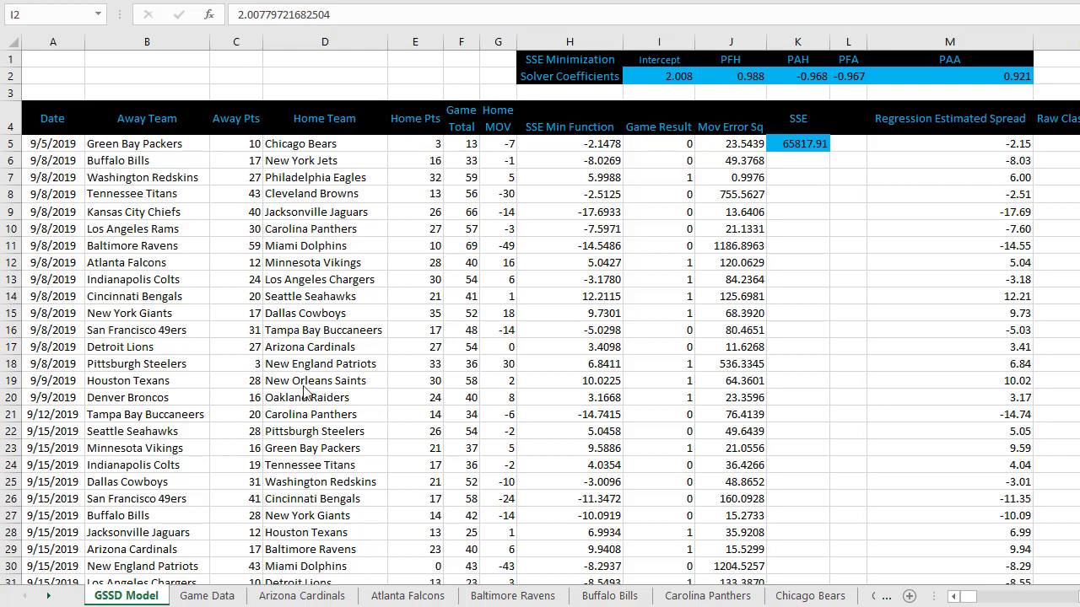
Go from the Game Data sheet to the Arizona Cardinals sheet and select its team name and visitor list
{"action": "left_click", "coordinate": [207, 595]}
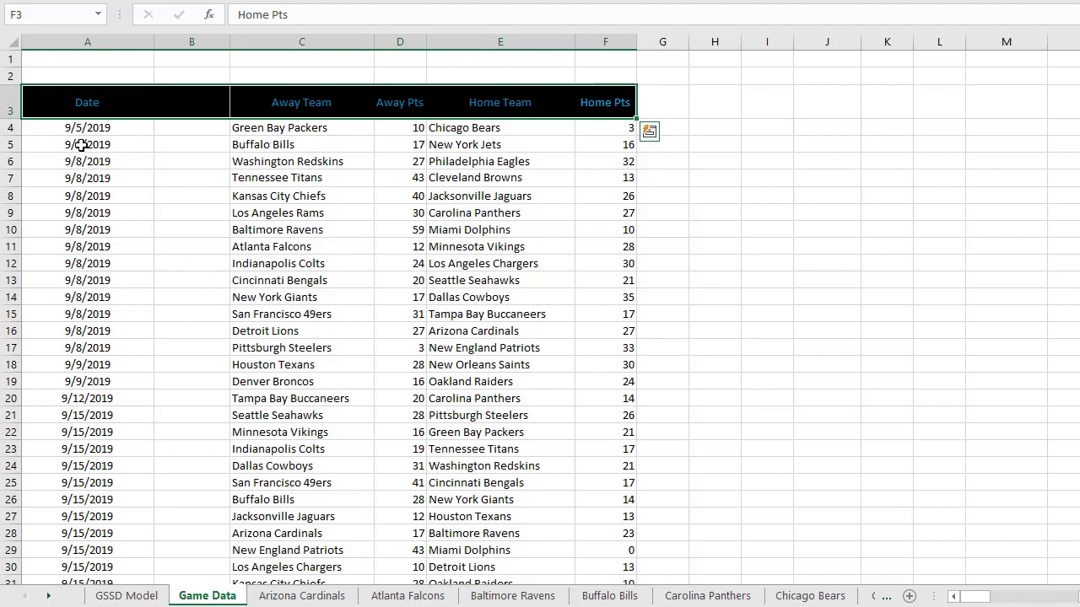
{"action": "key", "text": "Escape"}
{"action": "key", "text": "ctrl+v"}
{"action": "key", "text": "Escape"}
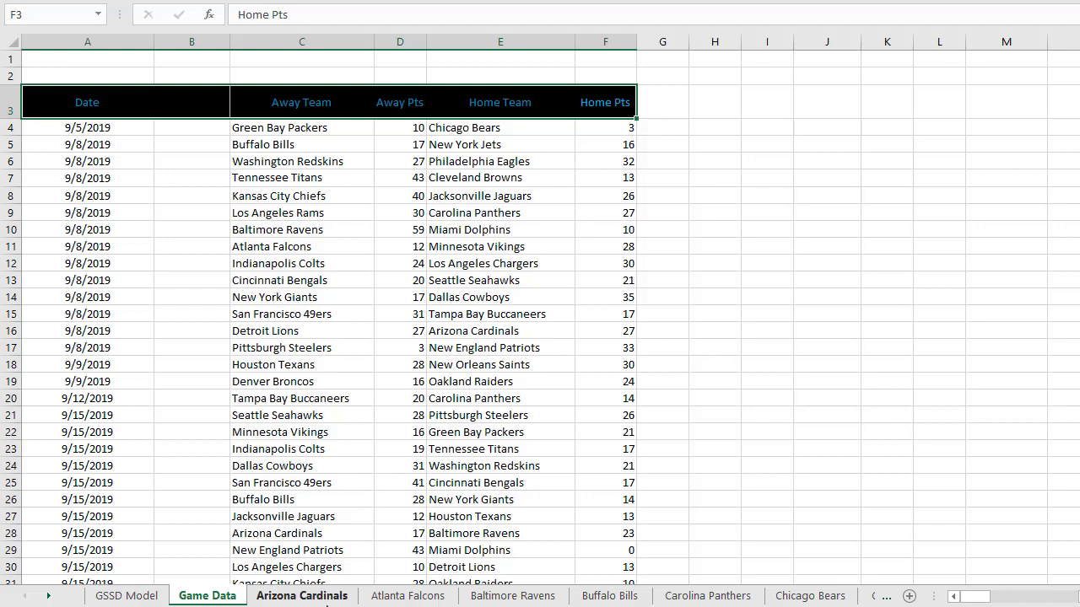
{"action": "left_click", "coordinate": [302, 596]}
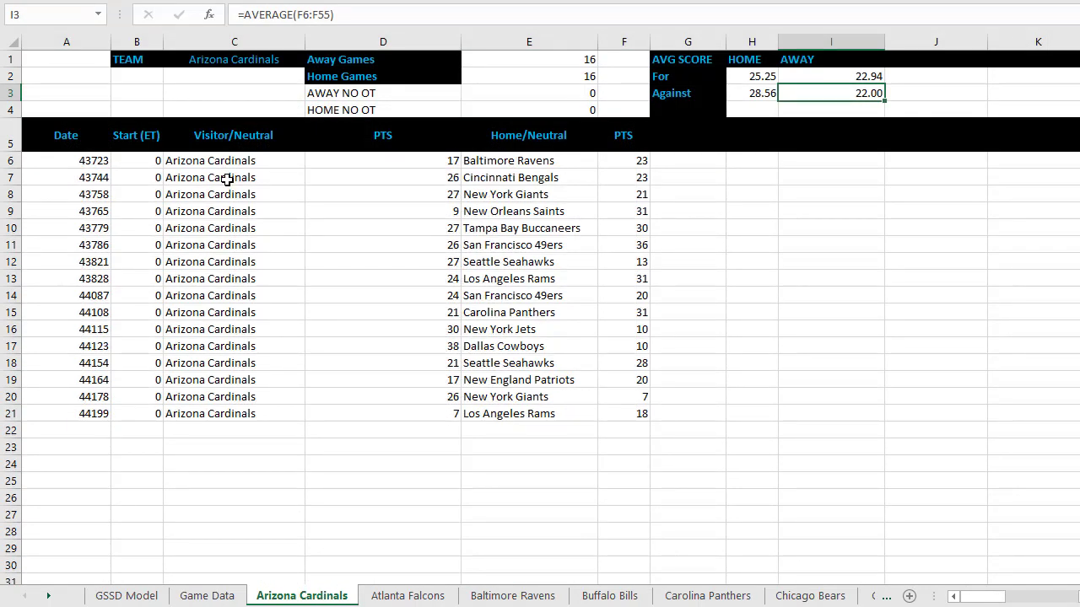
{"action": "left_click", "coordinate": [236, 60]}
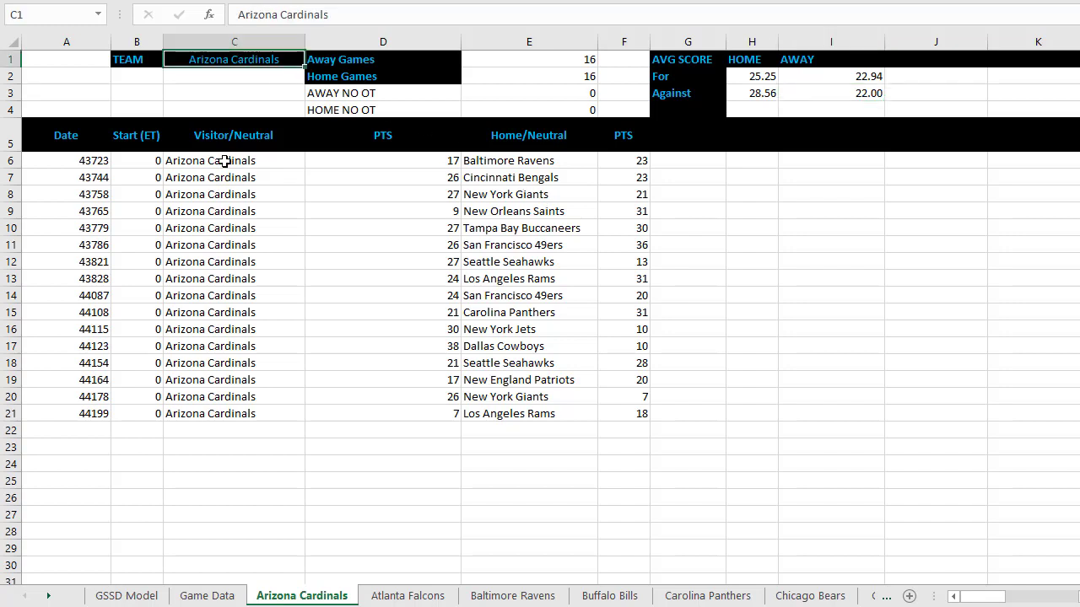
{"action": "left_click_drag", "start_coordinate": [224, 160], "coordinate": [208, 410]}
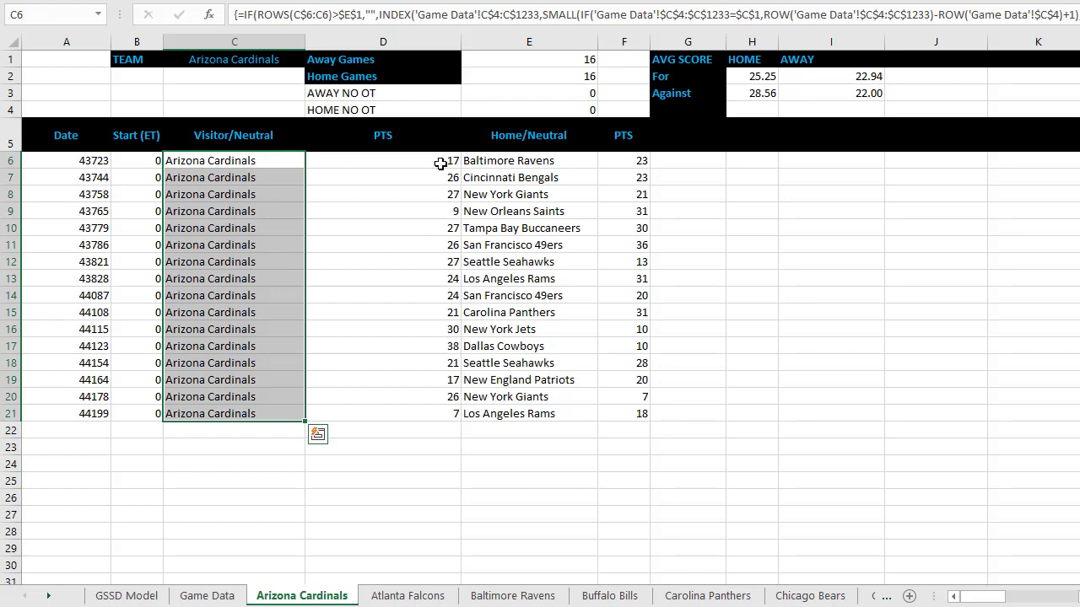
Inspect the I3 and H3 AVERAGE formulas, then select the home/away for and against averages
{"action": "left_click", "coordinate": [815, 93]}
{"action": "double_click", "coordinate": [815, 93]}
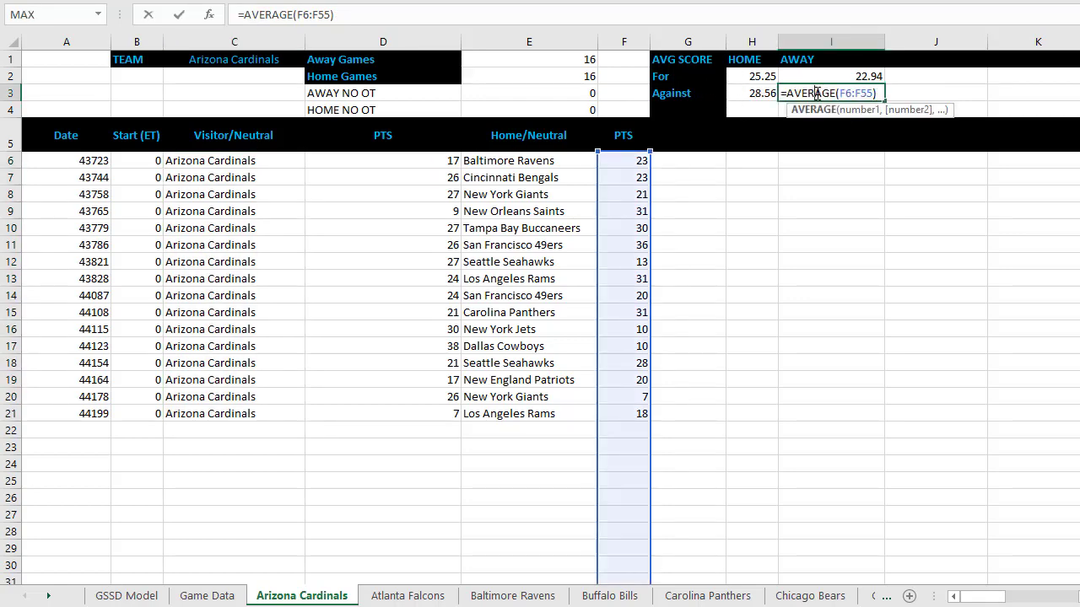
{"action": "key", "text": "Return"}
{"action": "double_click", "coordinate": [768, 92]}
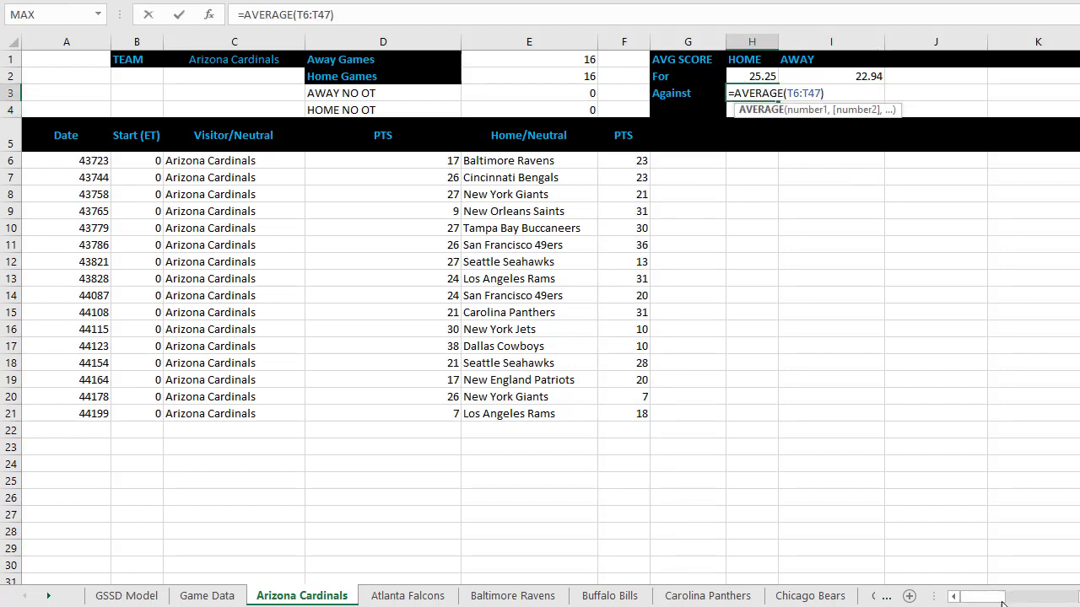
{"action": "left_click_drag", "start_coordinate": [987, 597], "coordinate": [1056, 598]}
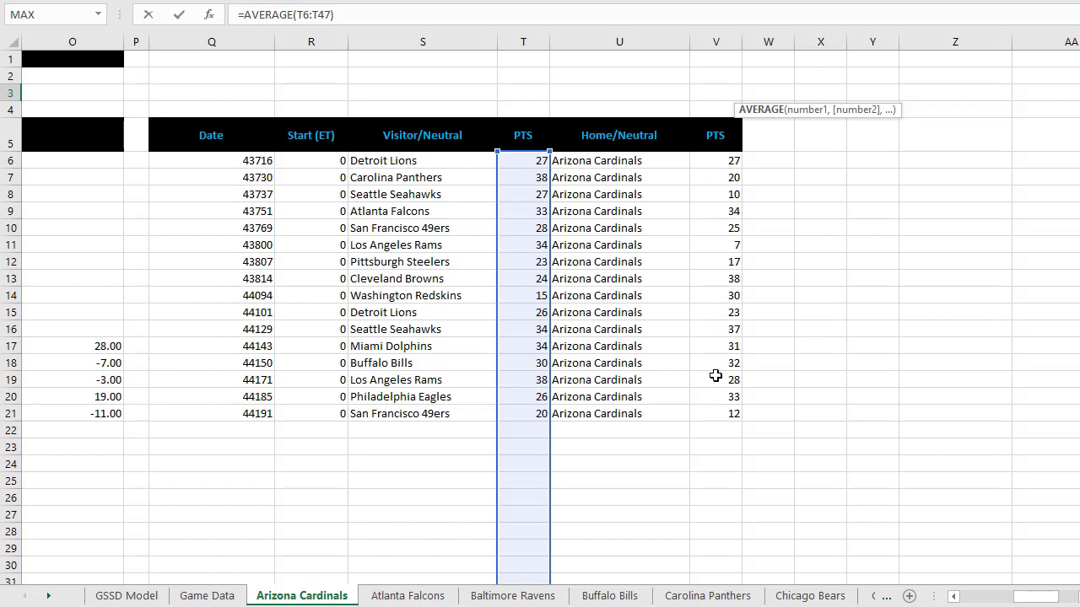
{"action": "key", "text": "ctrl+BackSpace"}
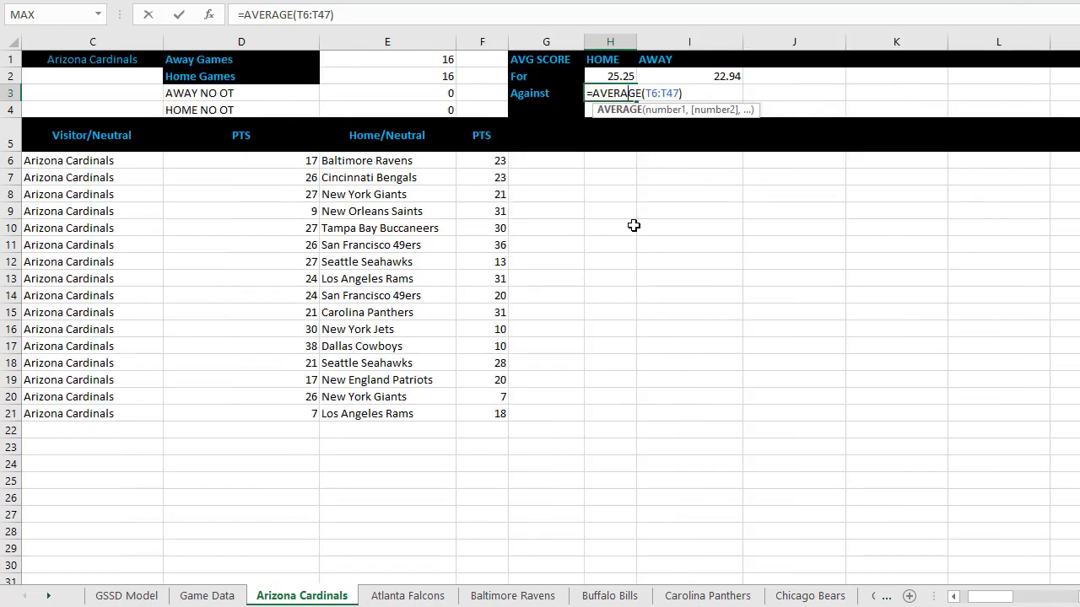
{"action": "key", "text": "Return"}
{"action": "left_click_drag", "start_coordinate": [607, 76], "coordinate": [656, 93]}
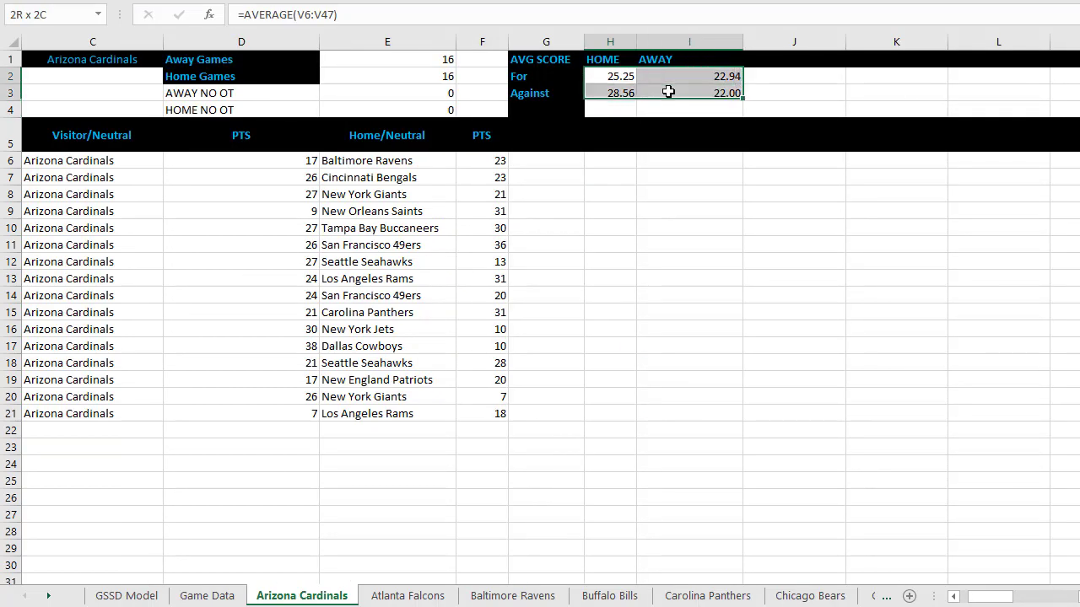
On the GSSD Model sheet, select Arizona Cardinals' PFH value in the team table
{"action": "left_click", "coordinate": [126, 596]}
{"action": "scroll", "coordinate": [342, 239], "scroll_direction": "right", "scroll_amount": 10}
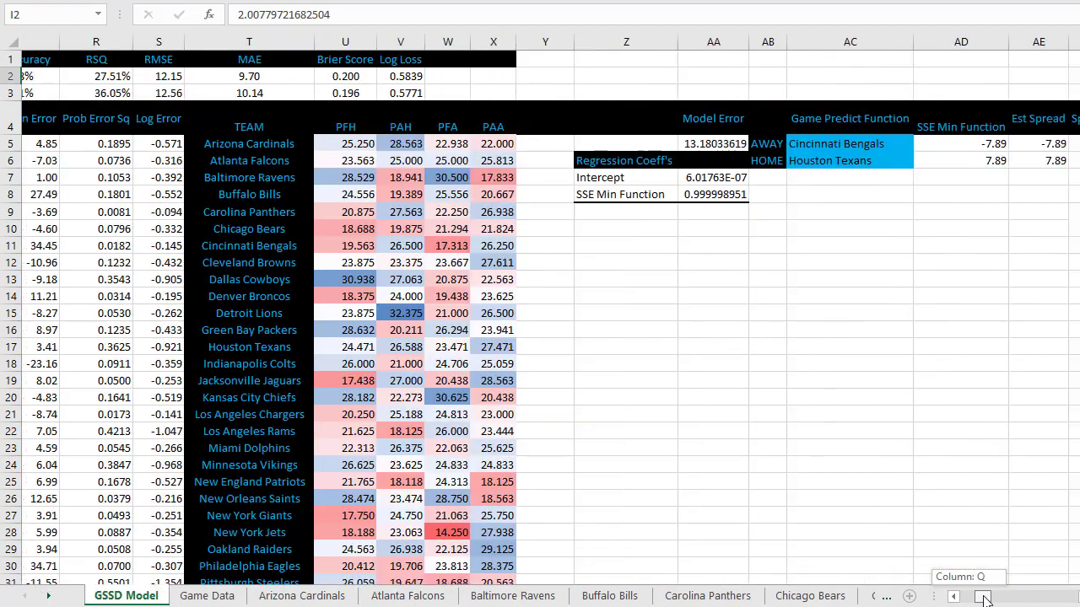
{"action": "left_click", "coordinate": [312, 145]}
{"action": "scroll", "coordinate": [793, 303], "scroll_direction": "left", "scroll_amount": 10}
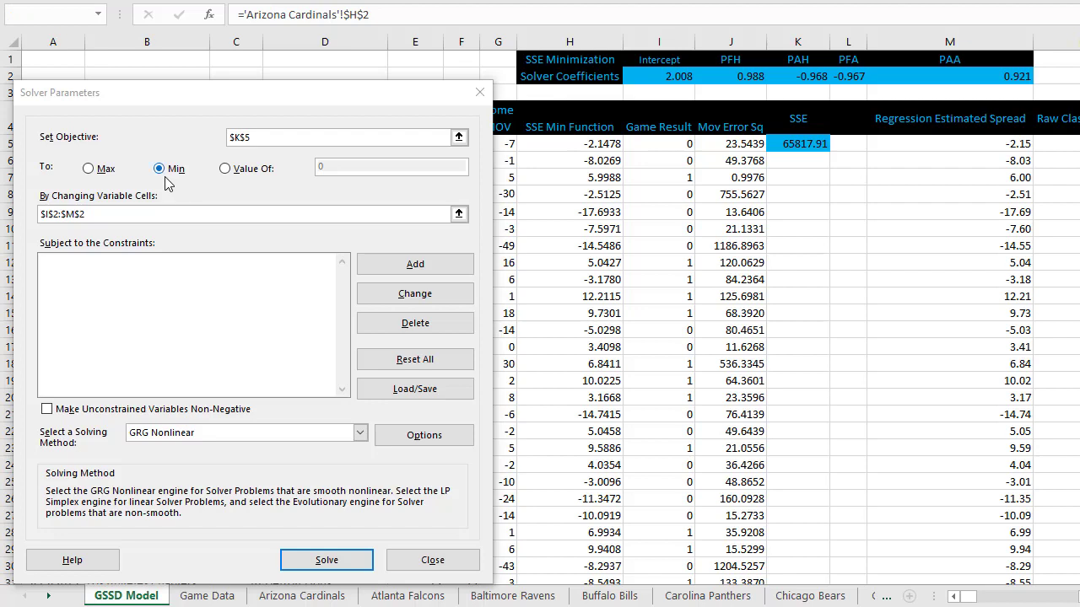
Run Solver to minimize SSE in $K$5 by changing $I$2:$M$2, reaching 64891.68
{"action": "left_click", "coordinate": [275, 140]}
{"action": "left_click", "coordinate": [797, 144]}
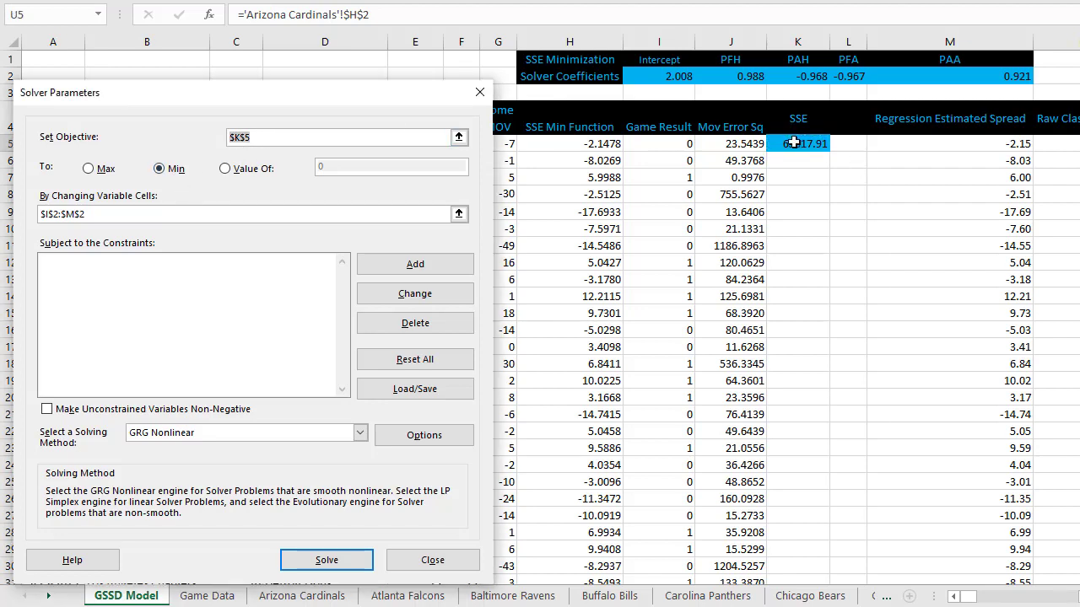
{"action": "left_click", "coordinate": [132, 212]}
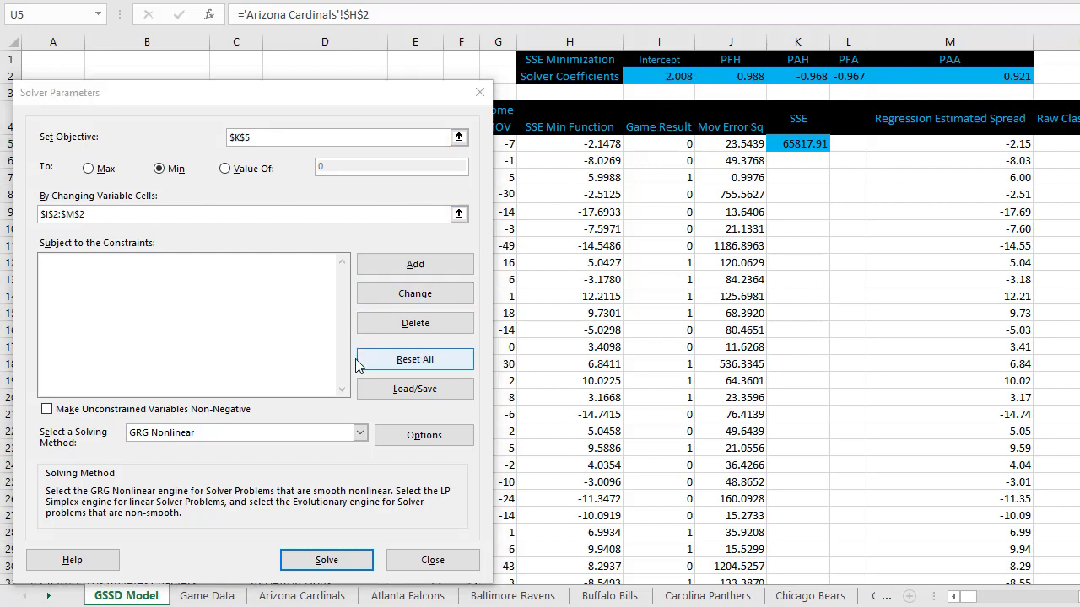
{"action": "left_click", "coordinate": [327, 561]}
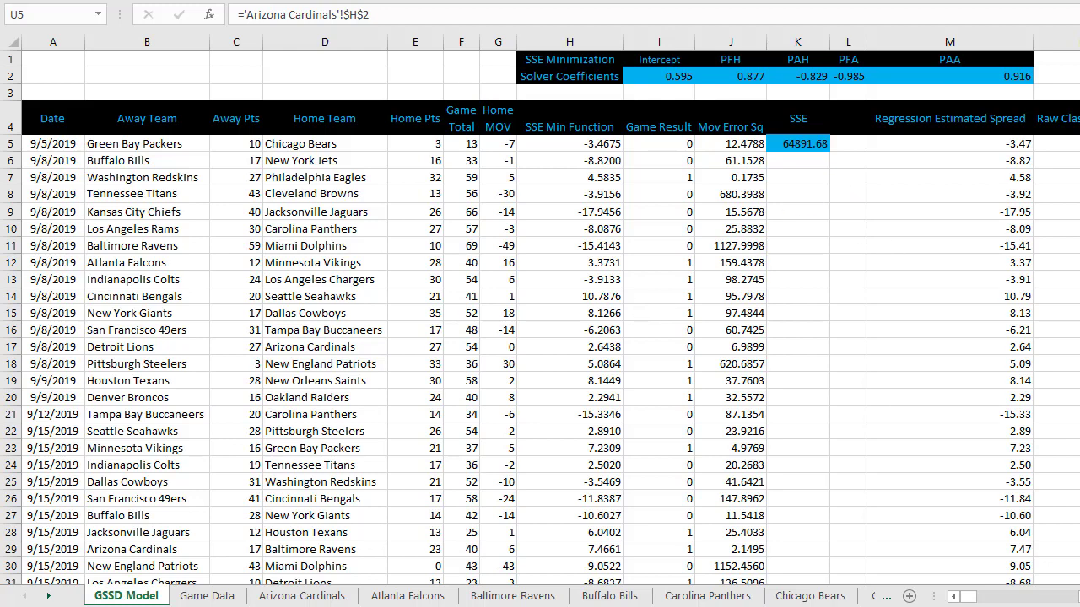
Open the Data Analysis tools with Alt+A, Y, 2 and pick Regression
{"action": "key", "text": "alt+a"}
{"action": "key", "text": "y"}
{"action": "key", "text": "2"}
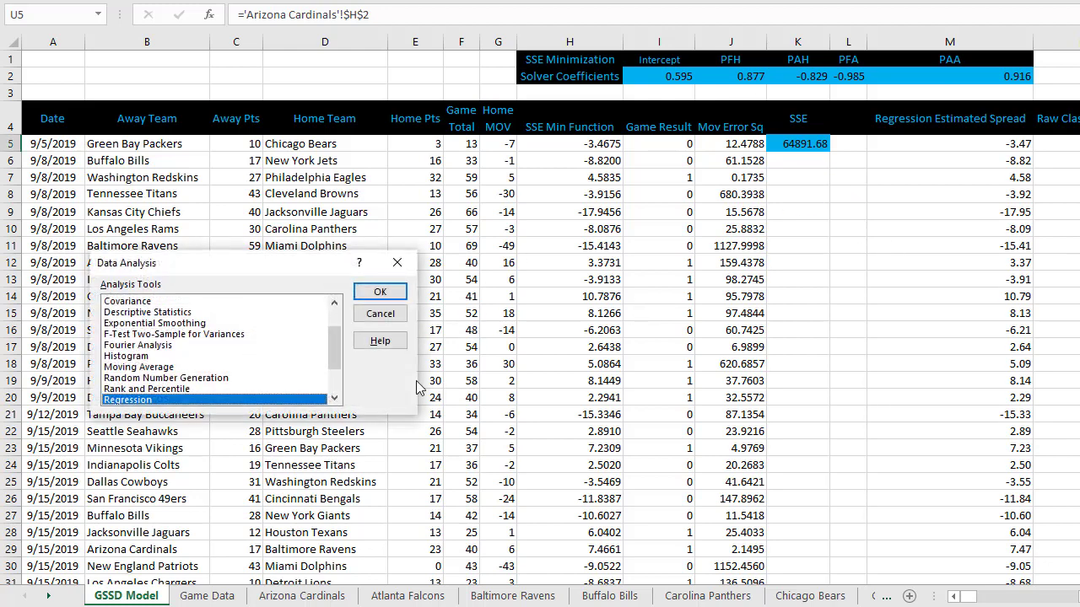
{"action": "left_click", "coordinate": [378, 294]}
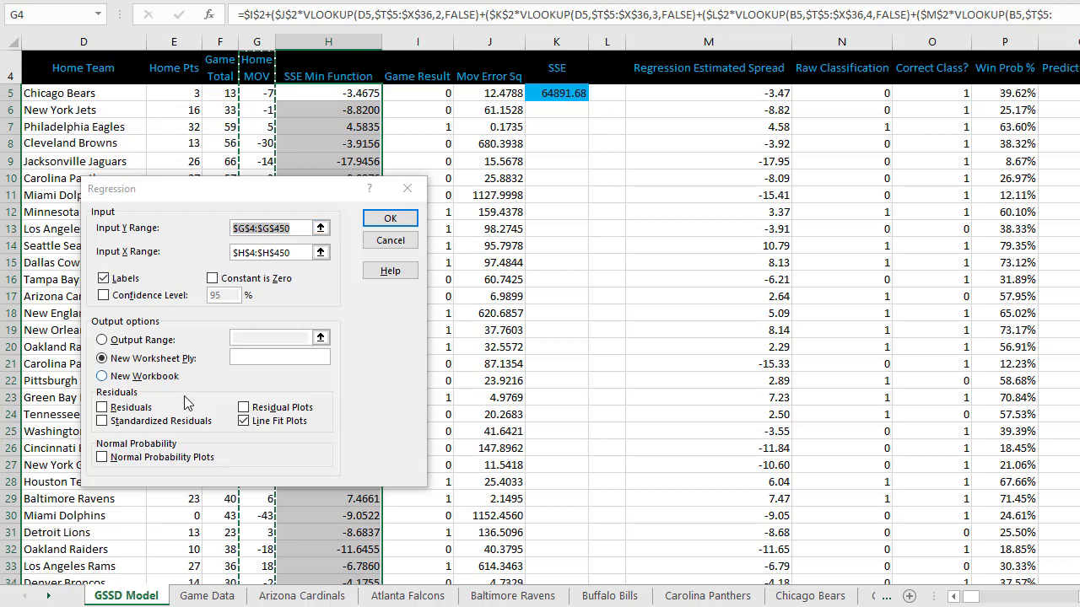
Run the regression onto new Sheet5 and widen column A to fit its labels
{"action": "left_click", "coordinate": [389, 217]}
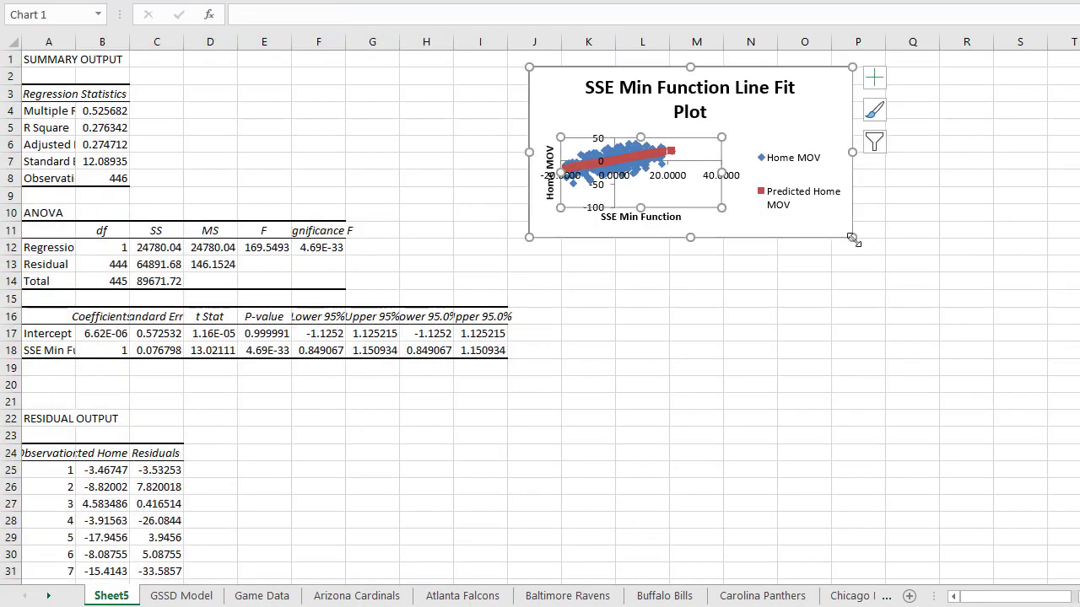
{"action": "left_click", "coordinate": [157, 195]}
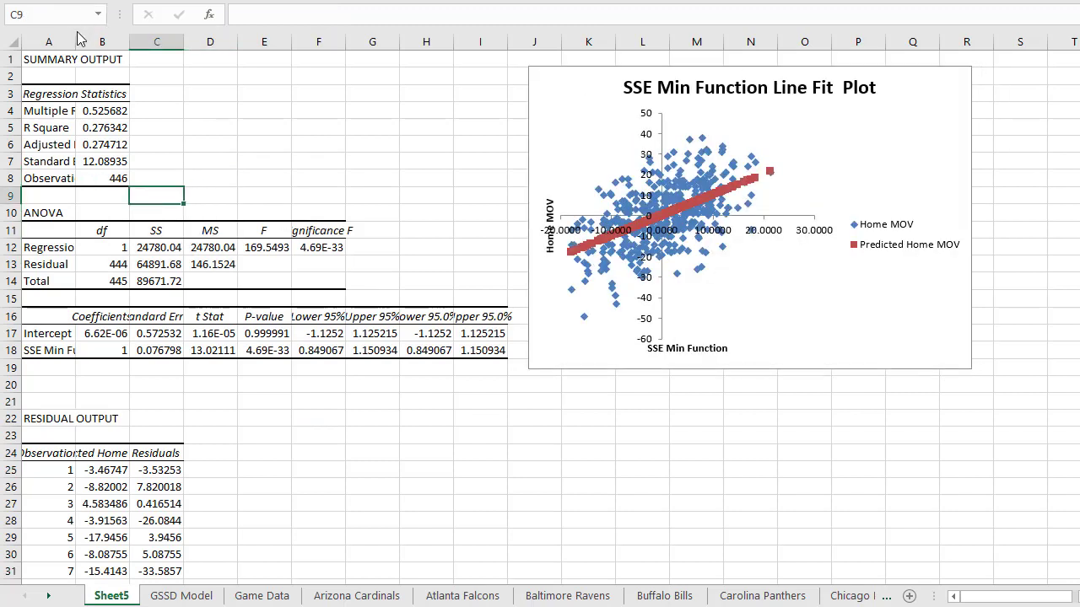
{"action": "left_click_drag", "start_coordinate": [77, 41], "coordinate": [119, 40]}
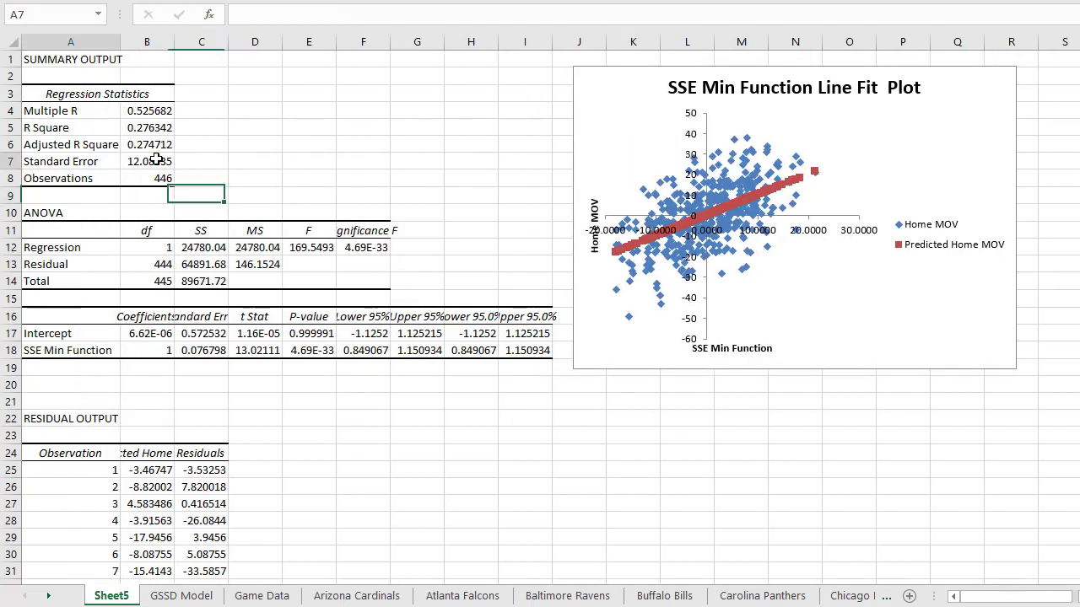
Shade the Standard Error and coefficient rows blue and copy the 12.089 standard error
{"action": "left_click_drag", "start_coordinate": [94, 163], "coordinate": [160, 162]}
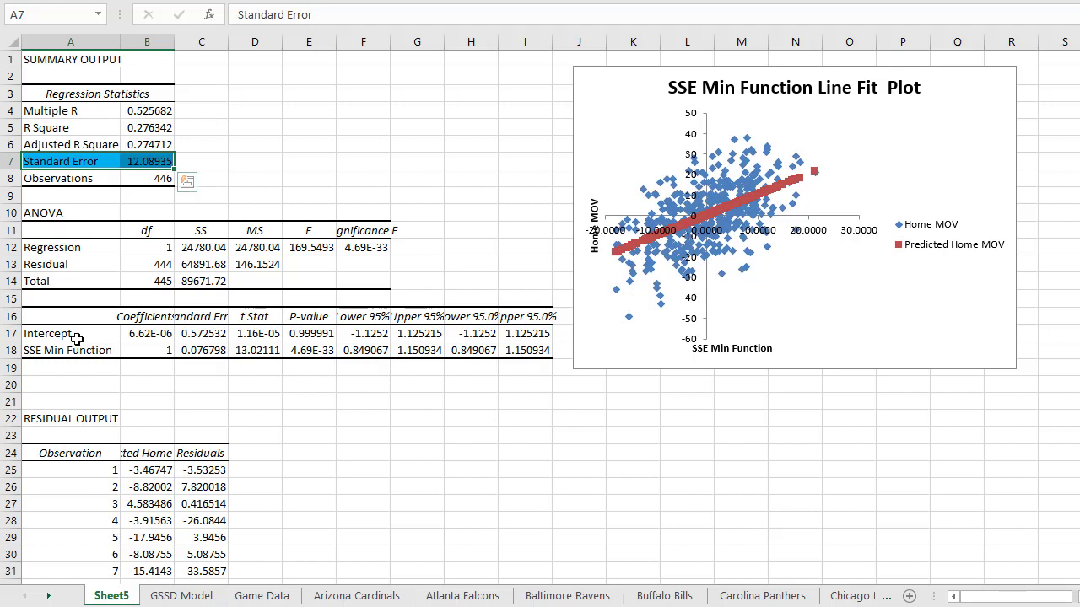
{"action": "left_click_drag", "start_coordinate": [72, 335], "coordinate": [157, 349]}
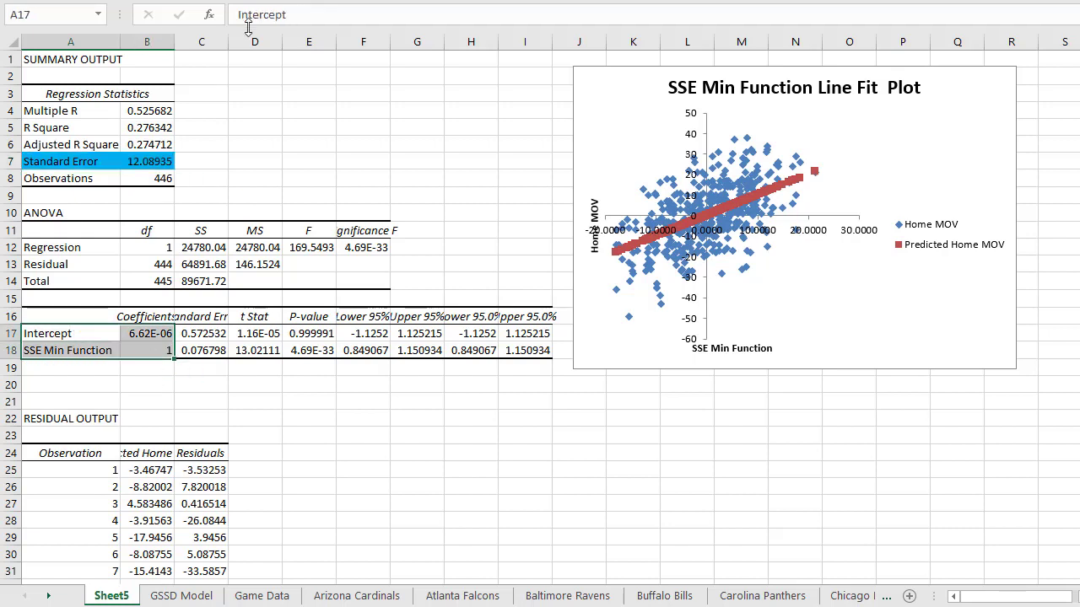
{"action": "key", "text": "F4"}
{"action": "left_click", "coordinate": [148, 161]}
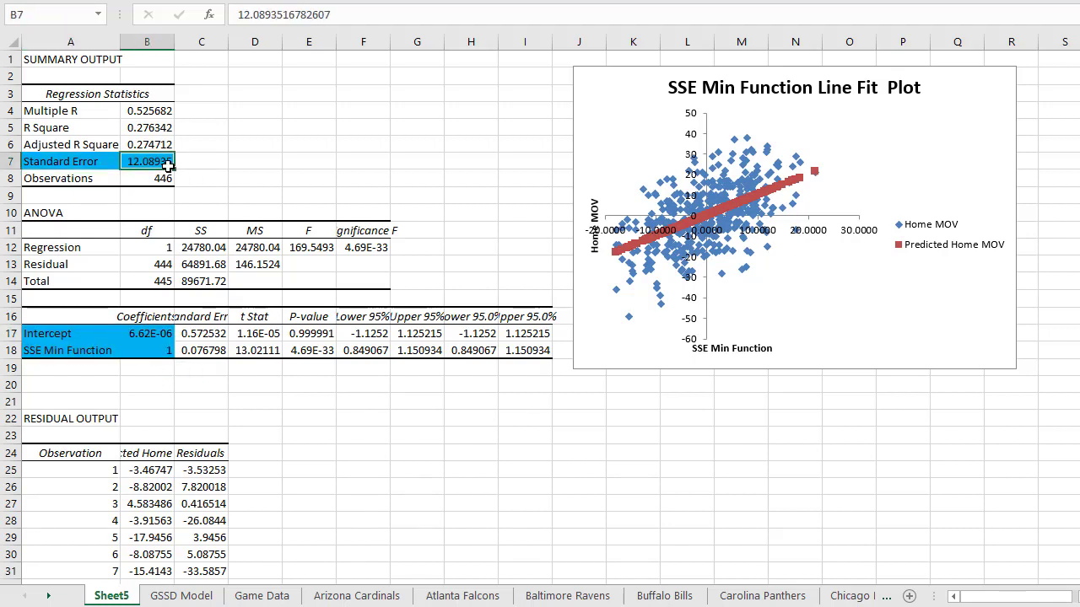
{"action": "key", "text": "ctrl+c"}
{"action": "left_click", "coordinate": [181, 596]}
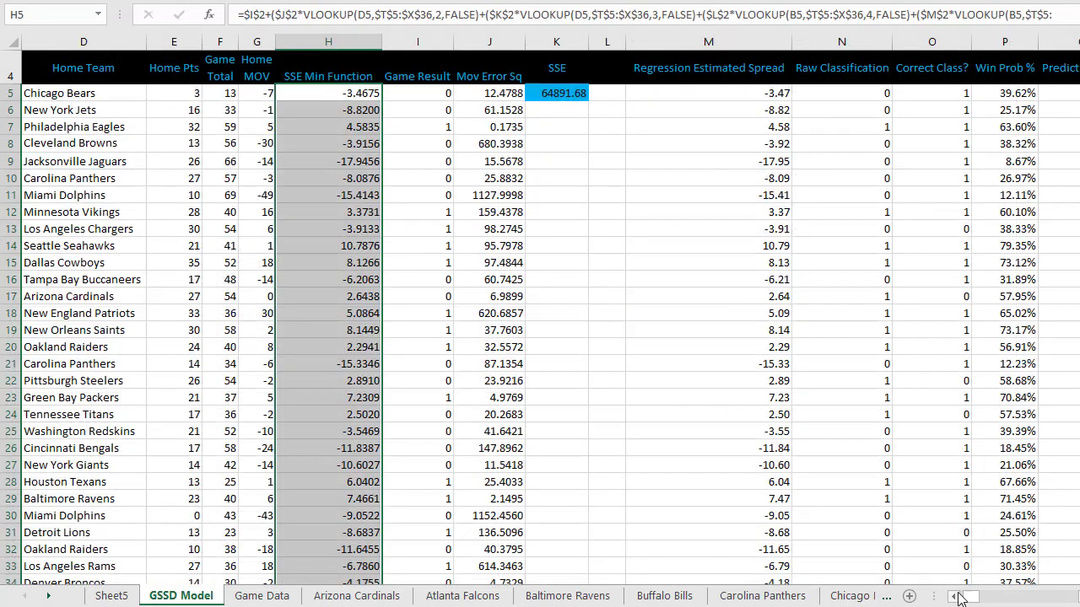
Select GSSD Model's Model Error cell to receive the 12.08935168 standard error
{"action": "scroll", "coordinate": [540, 337], "scroll_direction": "right", "scroll_amount": 10}
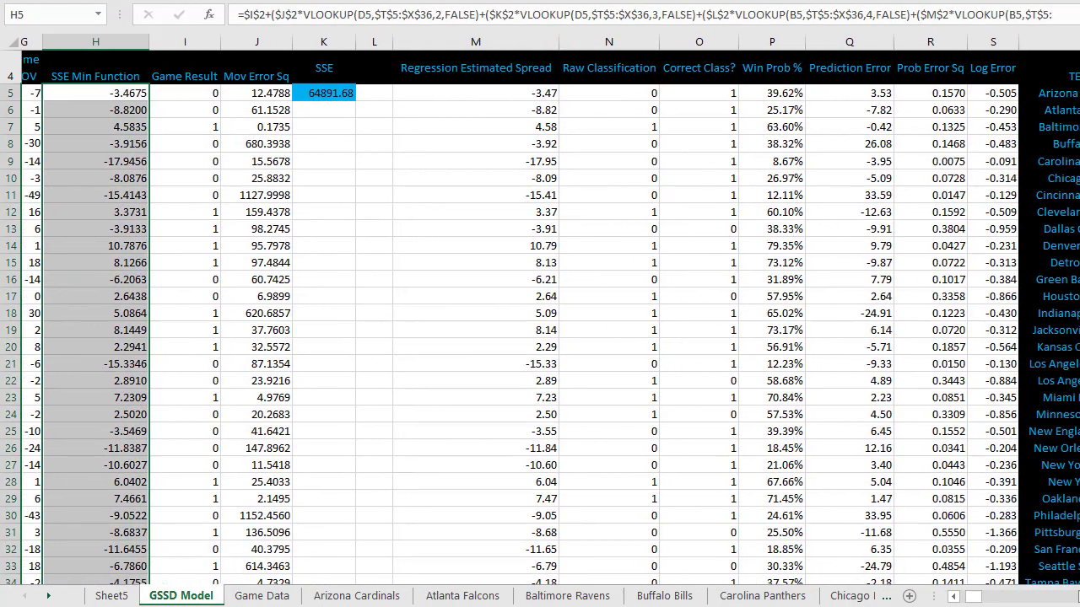
{"action": "scroll", "coordinate": [540, 338], "scroll_direction": "right", "scroll_amount": 3}
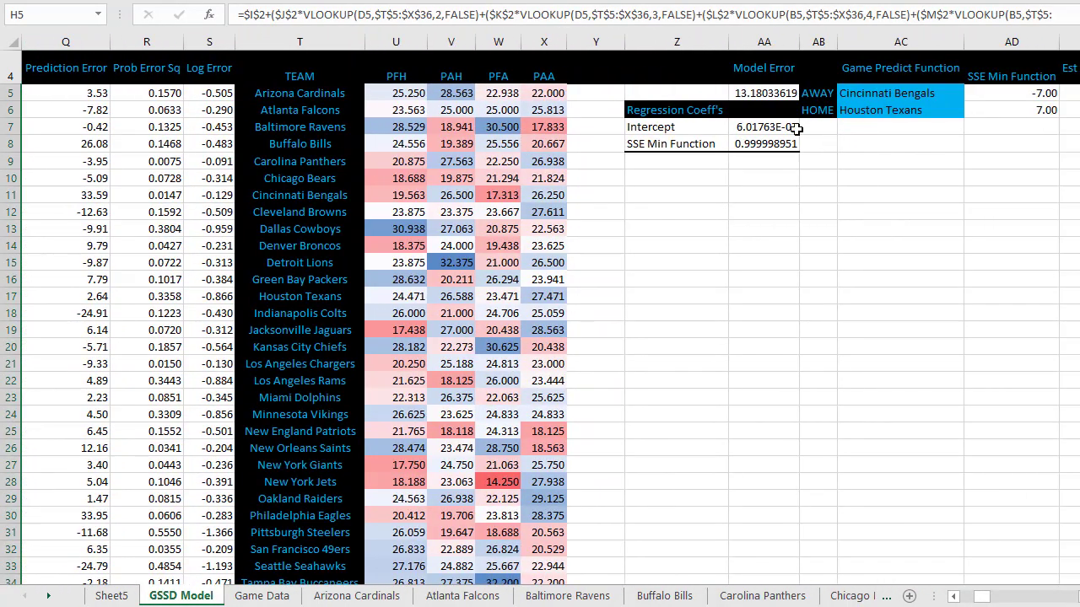
{"action": "left_click", "coordinate": [742, 92]}
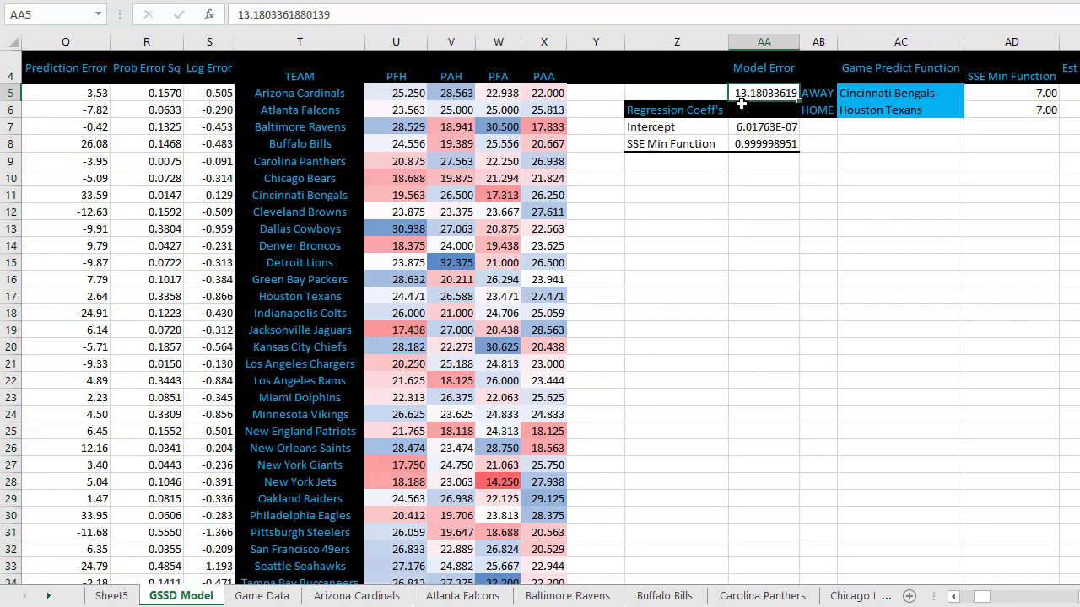
Paste Sheet5's Intercept and SSE Min Function coefficients as values into the Regression Coeff's cells
{"action": "key", "text": "ctrl+Page_Up"}
{"action": "left_click_drag", "start_coordinate": [148, 334], "coordinate": [150, 348]}
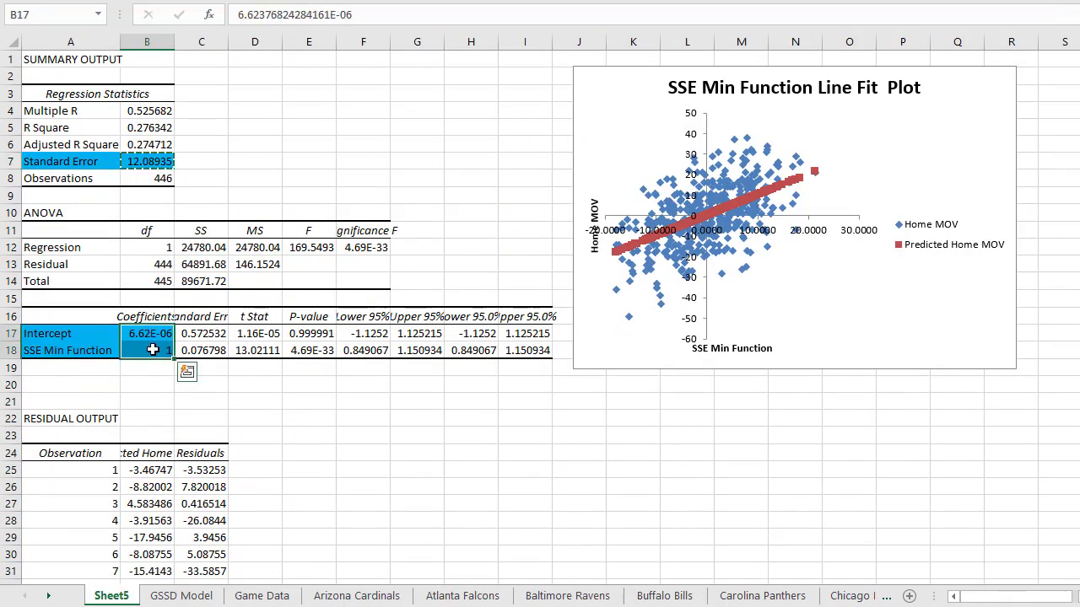
{"action": "key", "text": "ctrl+c"}
{"action": "left_click", "coordinate": [180, 595]}
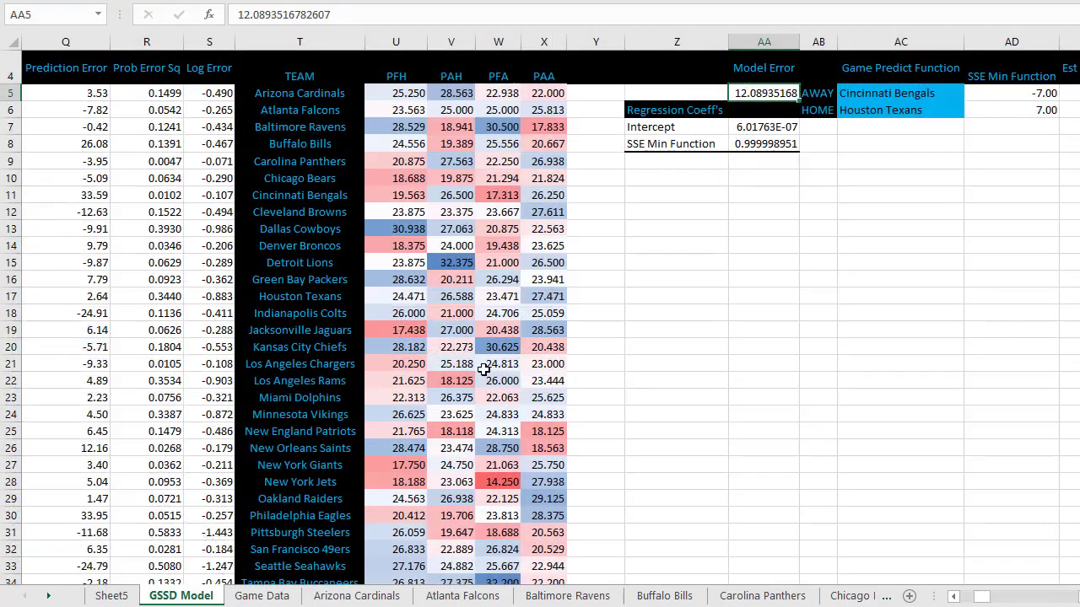
{"action": "right_click", "coordinate": [752, 127]}
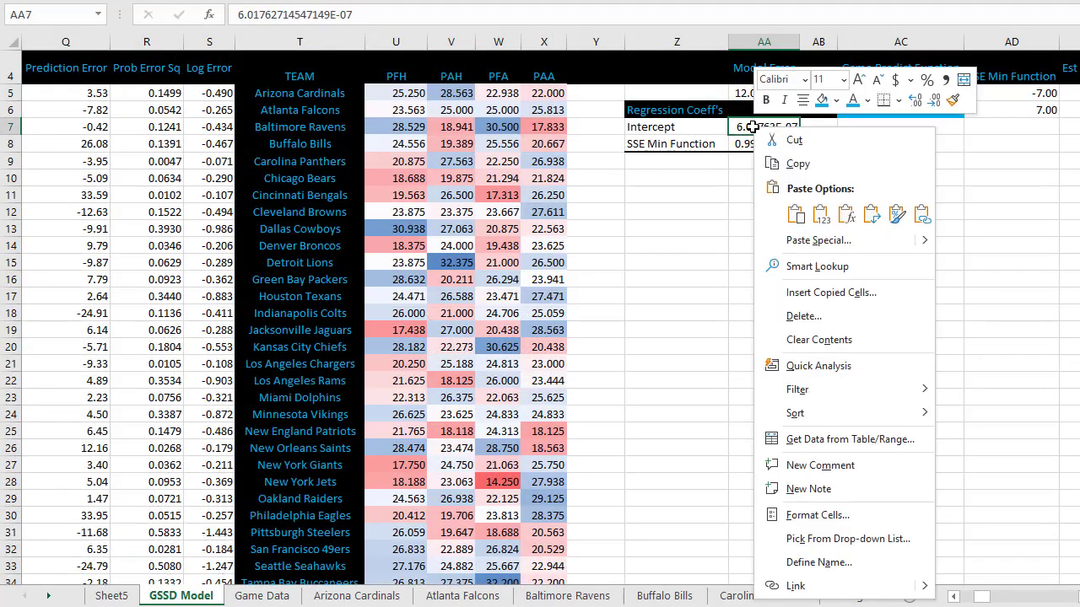
{"action": "left_click", "coordinate": [796, 213]}
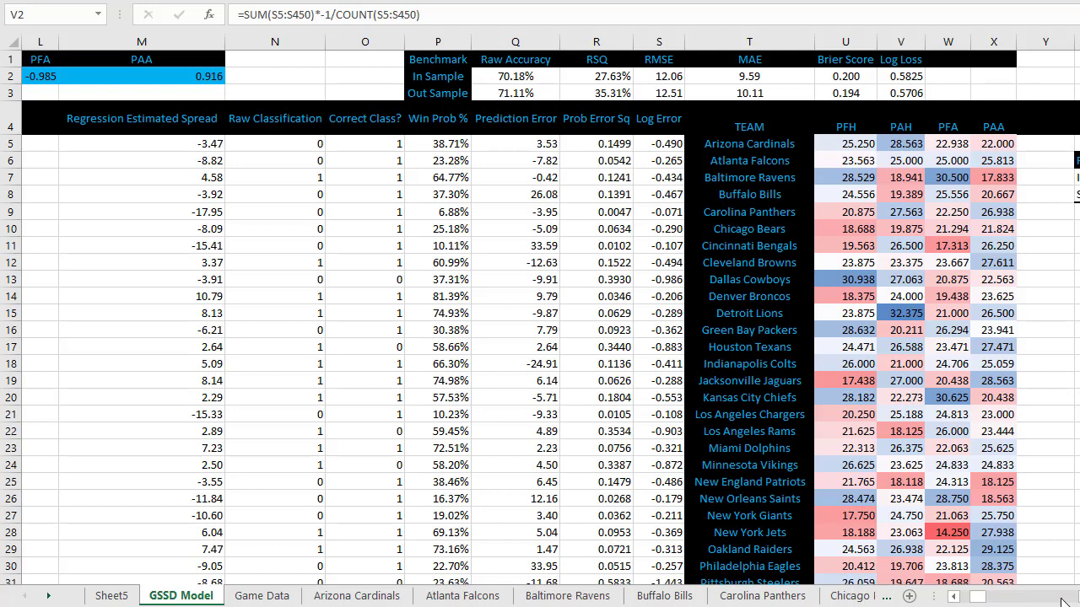
{"action": "scroll", "coordinate": [548, 337], "scroll_direction": "right", "scroll_amount": 5}
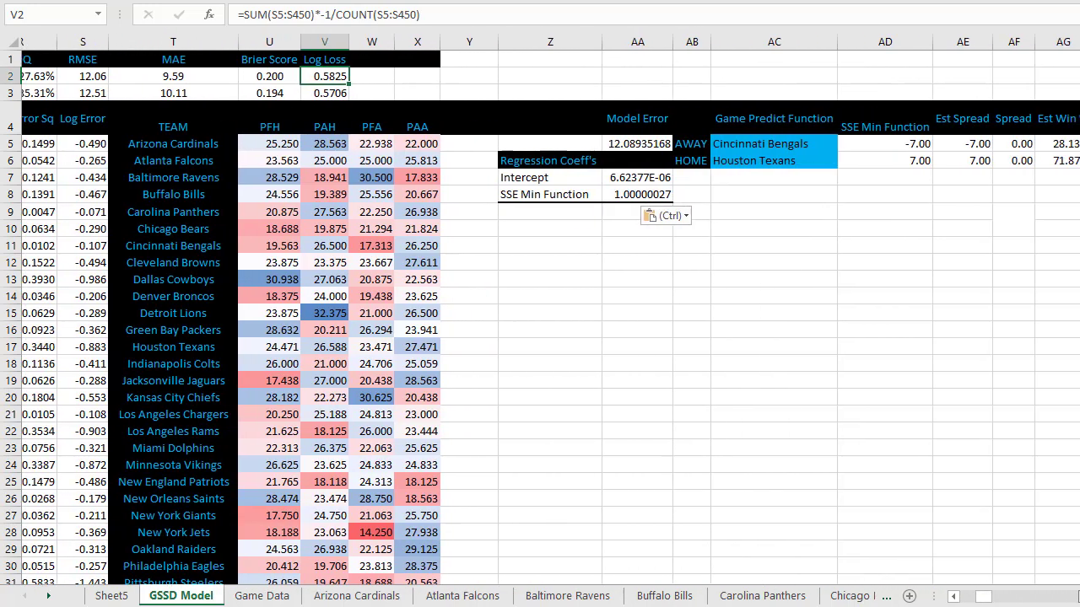
{"action": "scroll", "coordinate": [548, 338], "scroll_direction": "right", "scroll_amount": 2}
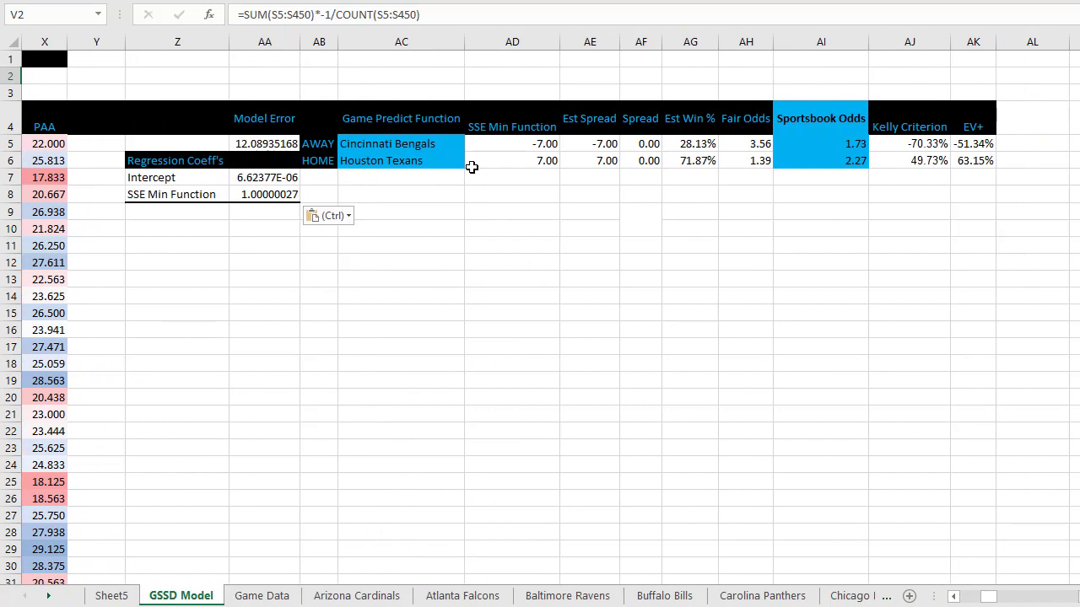
{"action": "left_click", "coordinate": [401, 148]}
{"action": "left_click", "coordinate": [400, 162]}
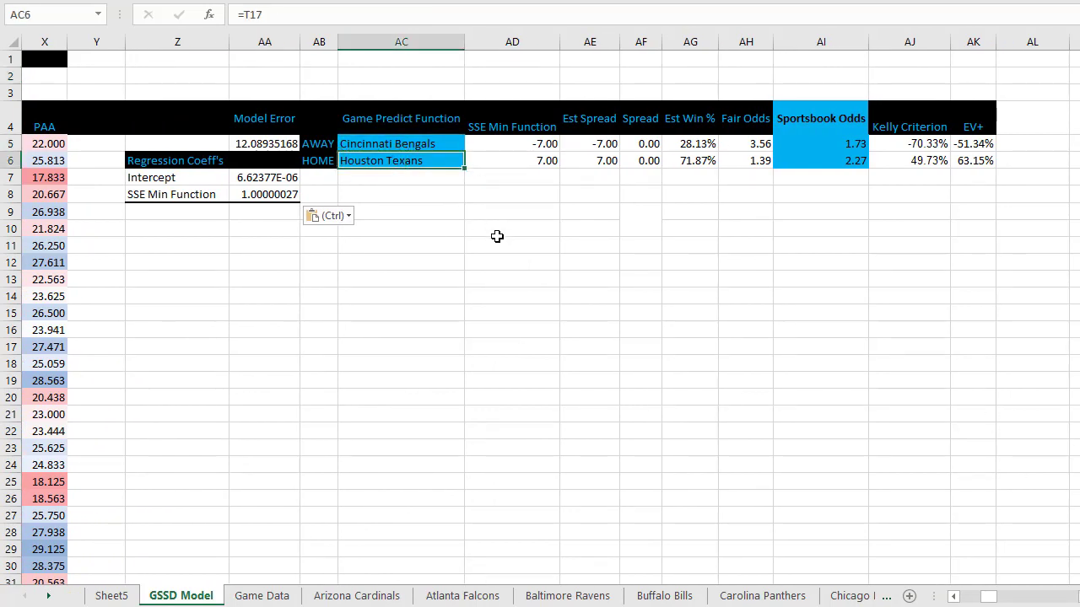
{"action": "left_click", "coordinate": [478, 148]}
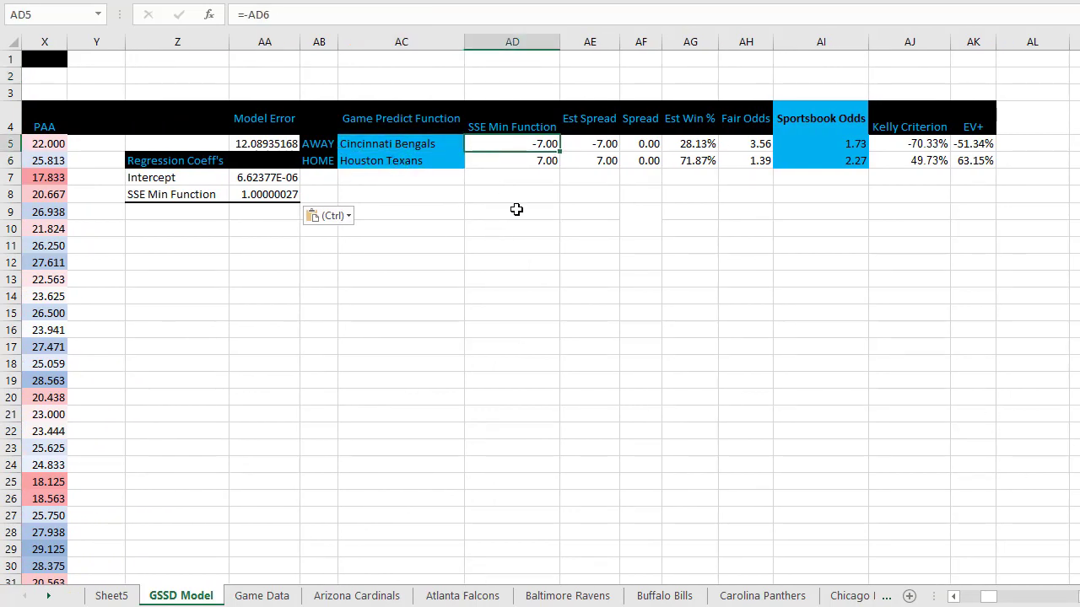
{"action": "left_click", "coordinate": [489, 162]}
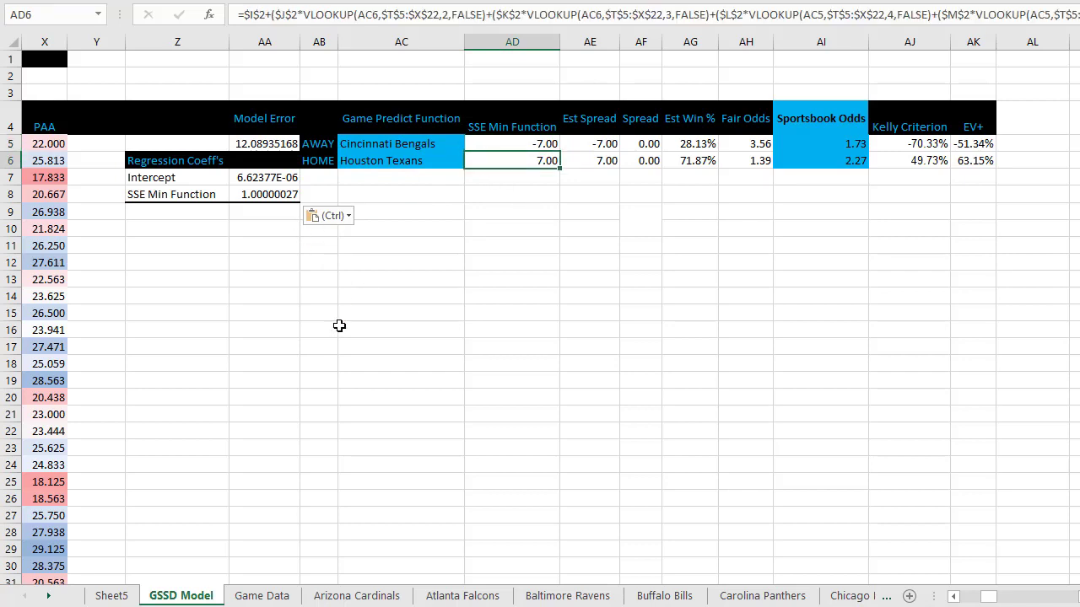
Keep Buffalo Bills as home team and check the margin and 9.64 spread formulas
{"action": "key", "text": "ctrl+z"}
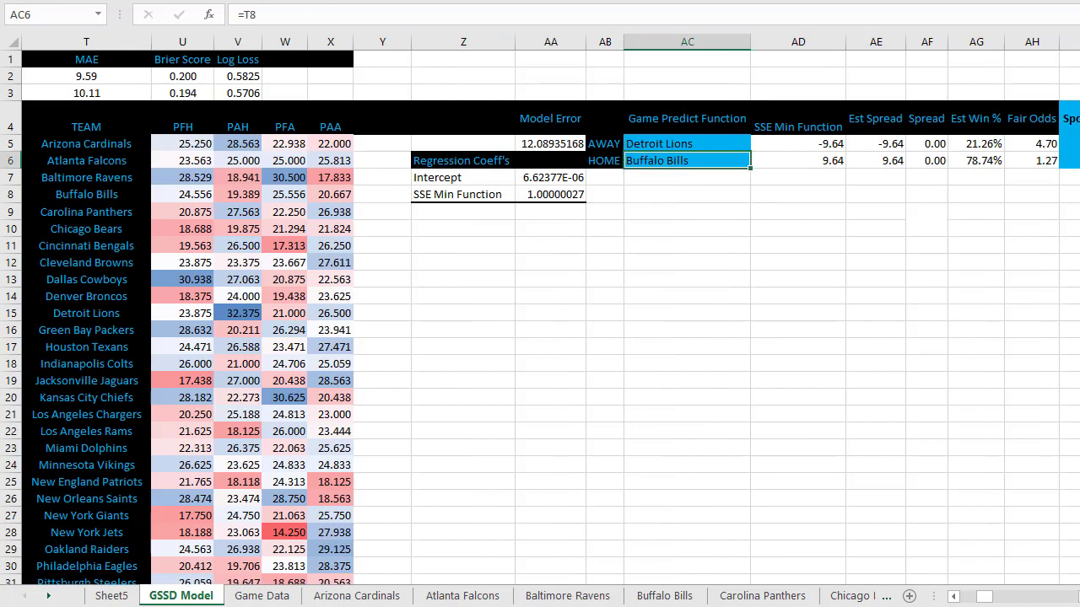
{"action": "scroll", "coordinate": [1054, 600], "scroll_direction": "right", "scroll_amount": 4}
{"action": "left_click", "coordinate": [499, 159]}
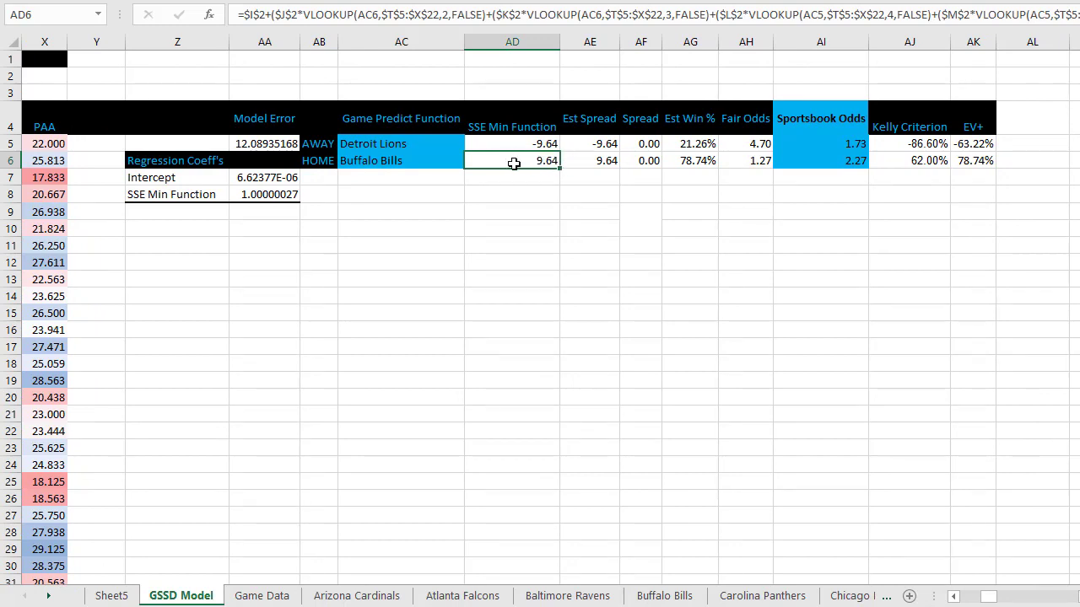
{"action": "left_click", "coordinate": [588, 160]}
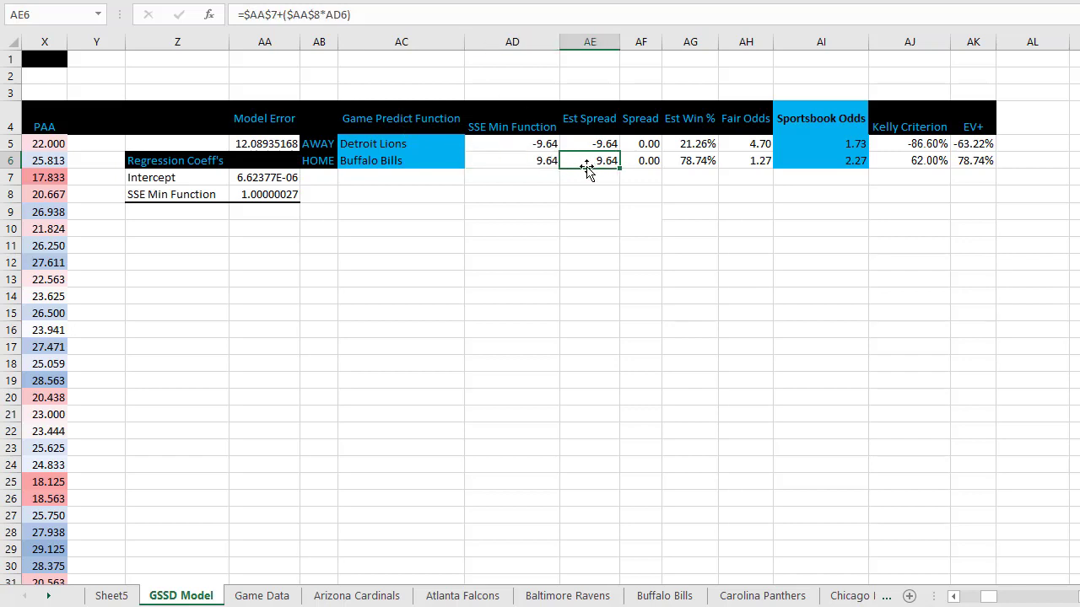
{"action": "double_click", "coordinate": [589, 161]}
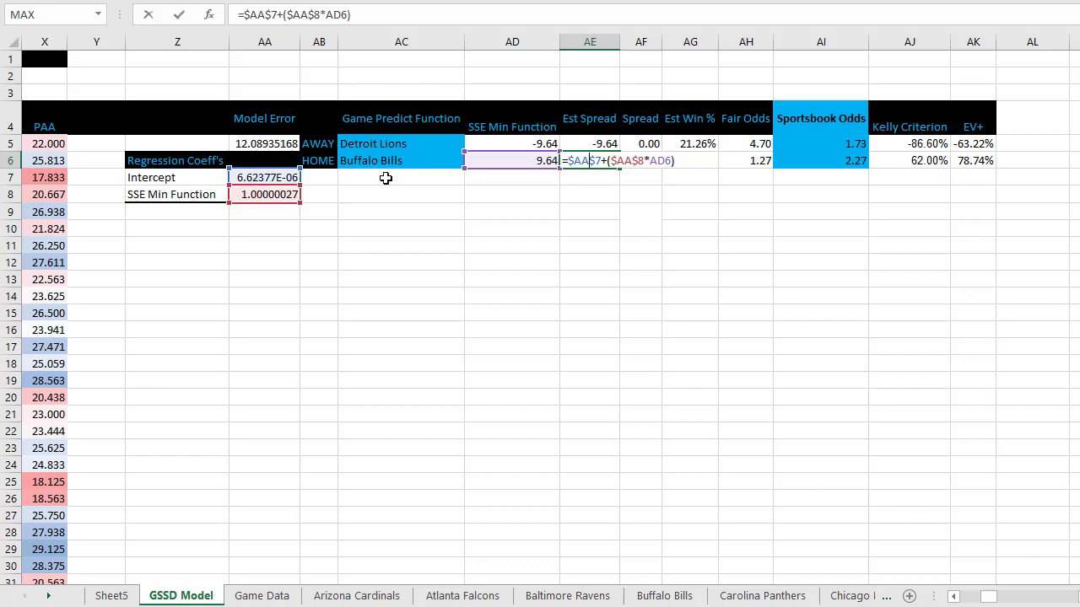
{"action": "left_click_drag", "start_coordinate": [641, 143], "coordinate": [641, 160]}
{"action": "key", "text": "ctrl+v"}
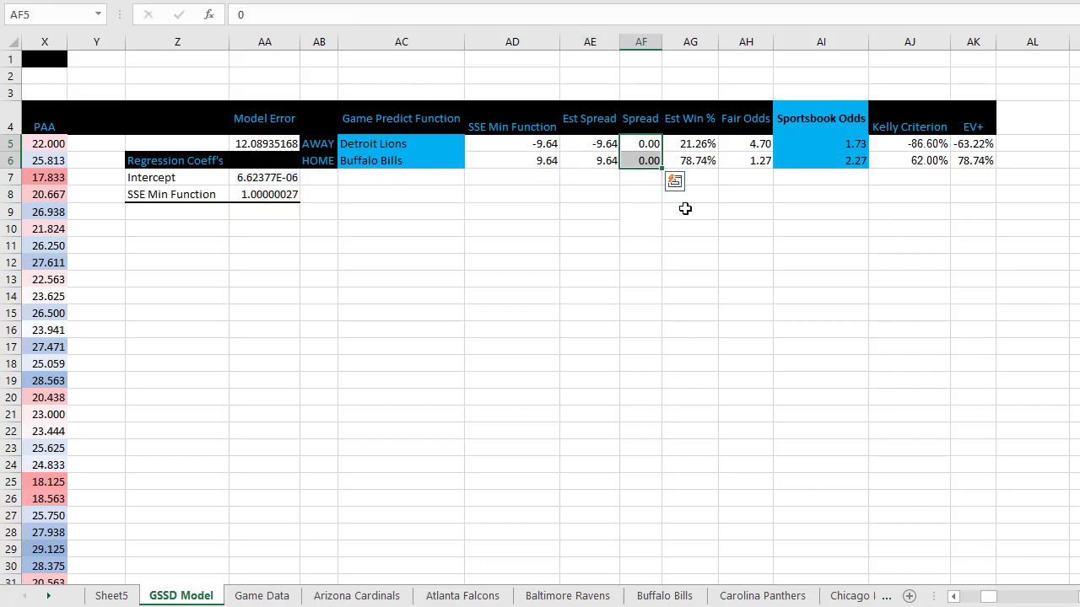
Review the 78.74% Bills win chance, sportsbook odds and fair odds 4.70/1.27
{"action": "left_click", "coordinate": [681, 161]}
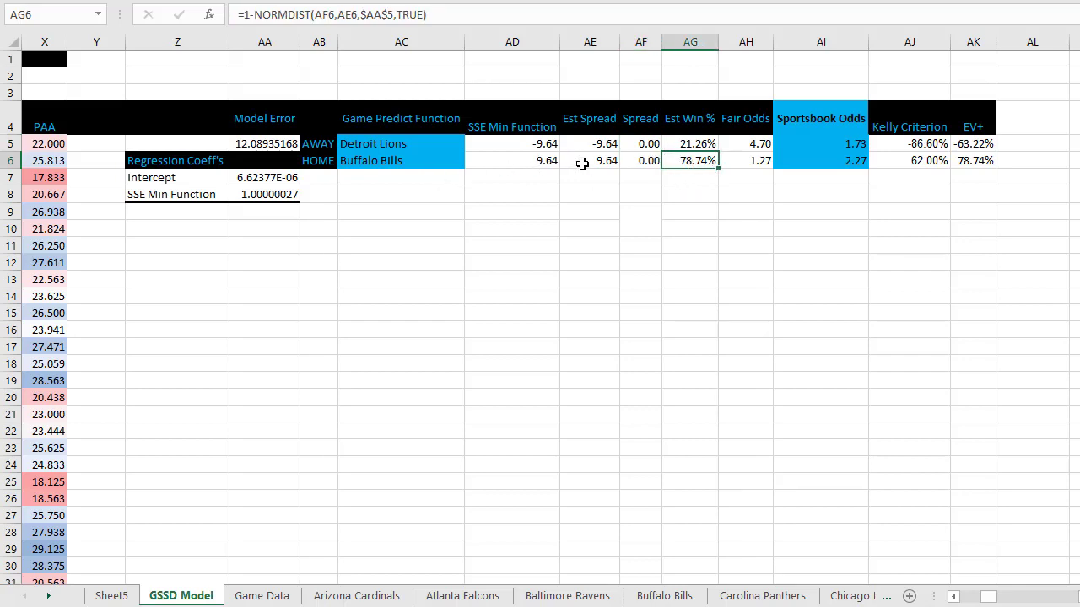
{"action": "left_click_drag", "start_coordinate": [582, 163], "coordinate": [545, 158]}
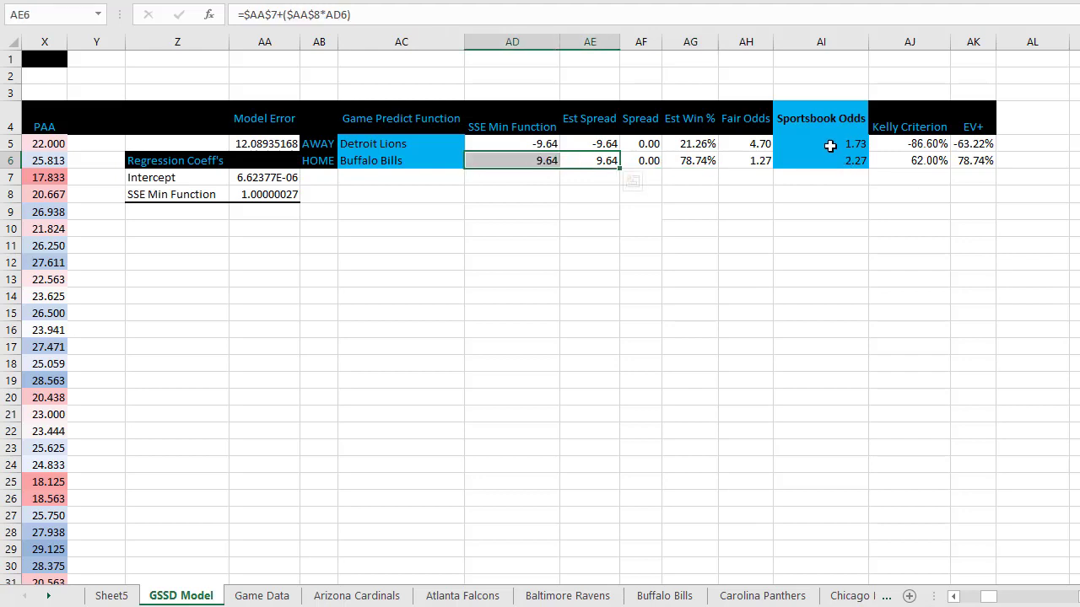
{"action": "left_click_drag", "start_coordinate": [827, 145], "coordinate": [827, 159]}
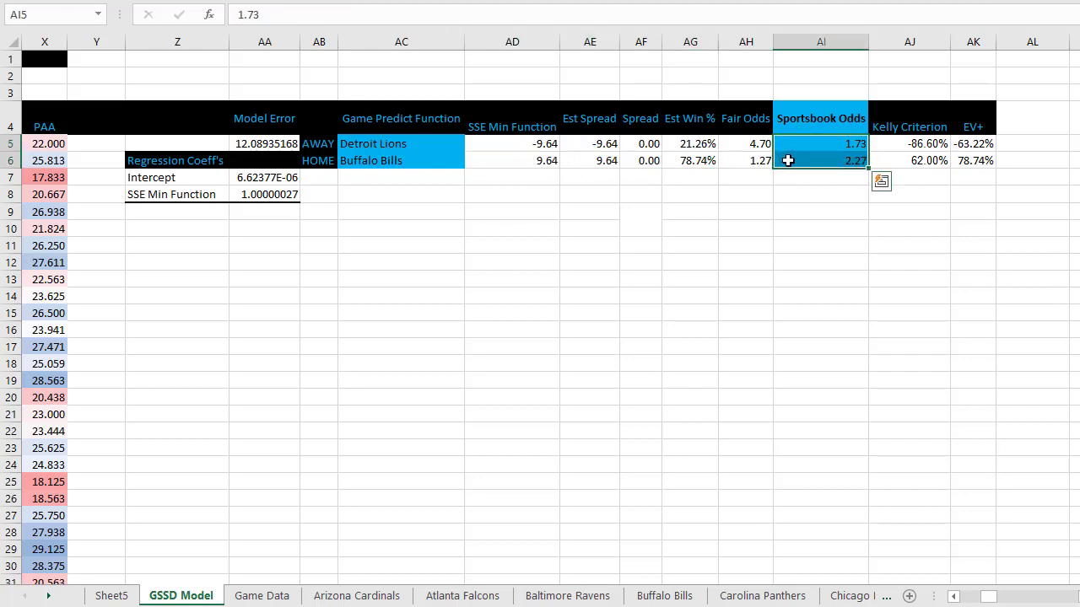
{"action": "left_click_drag", "start_coordinate": [739, 145], "coordinate": [739, 160]}
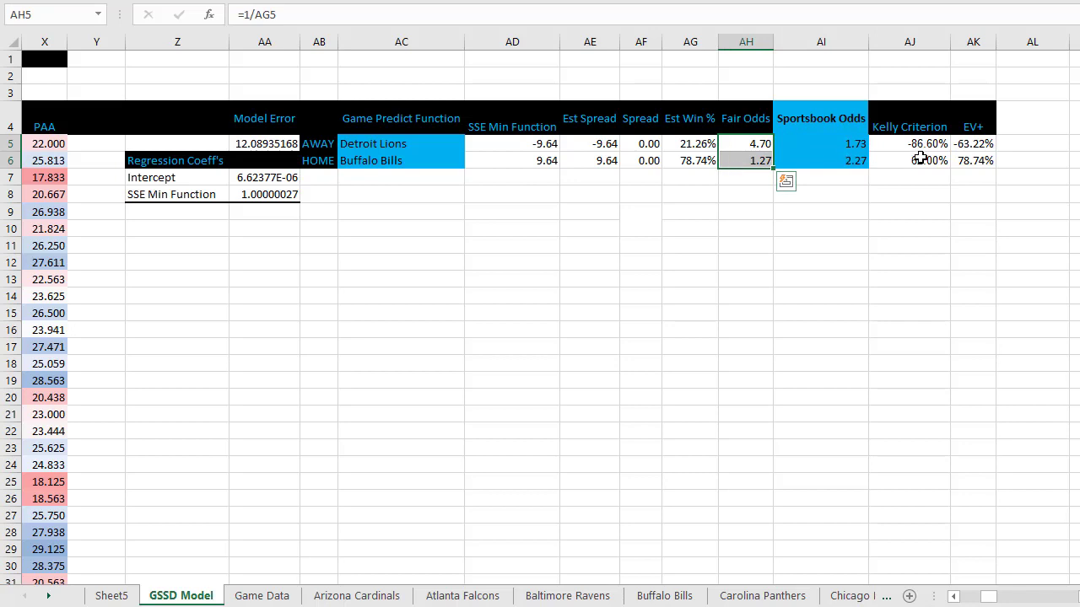
{"action": "scroll", "coordinate": [892, 190], "scroll_direction": "left", "scroll_amount": 2}
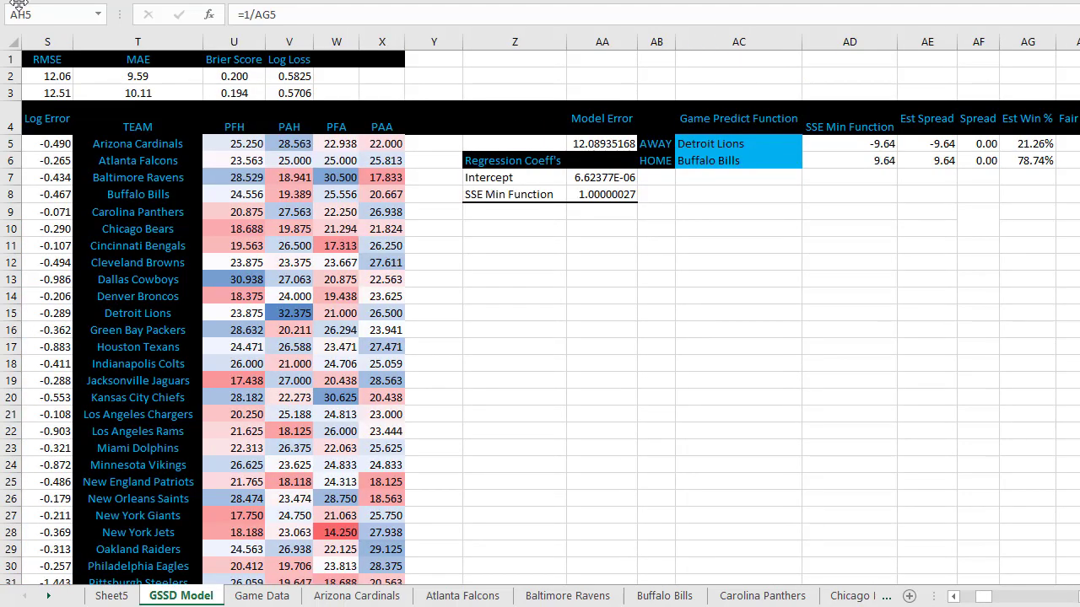